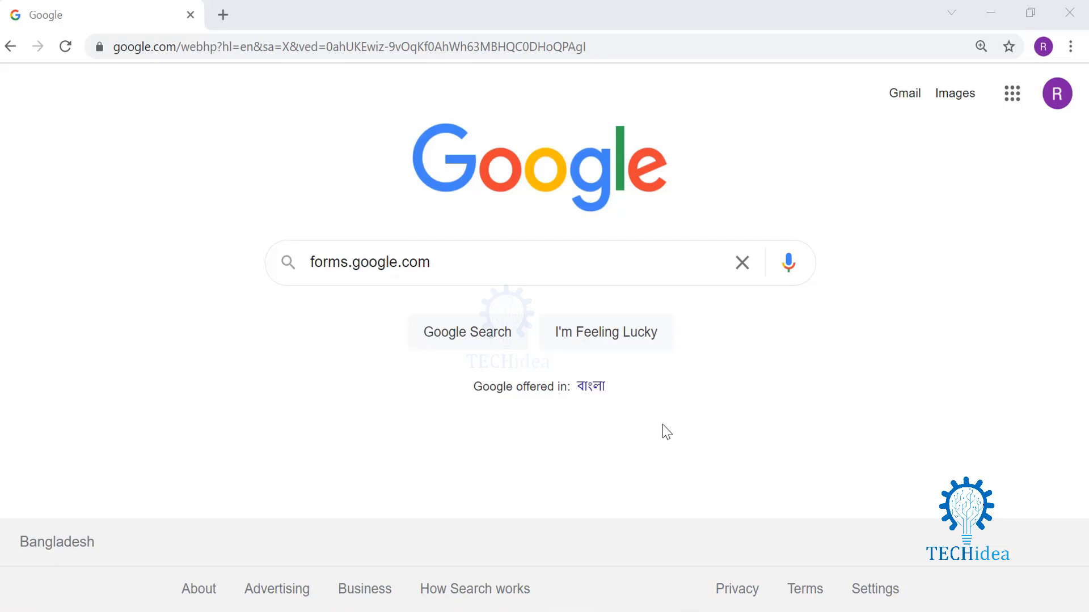
# Step: Search Google for forms.google.com and open Google Forms from the results
pyautogui.click(487, 328)
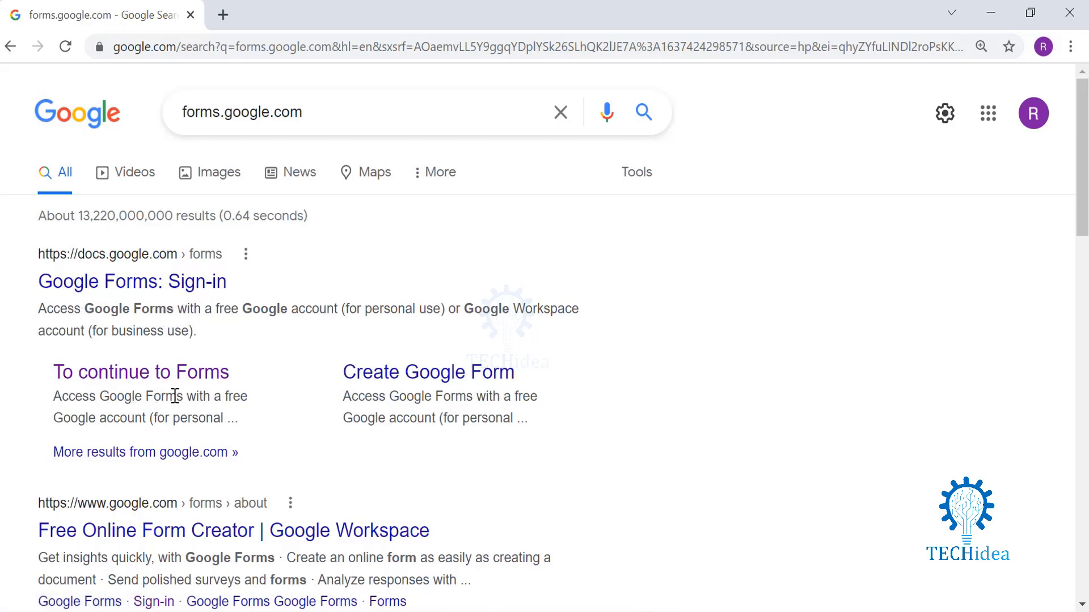
pyautogui.click(142, 384)
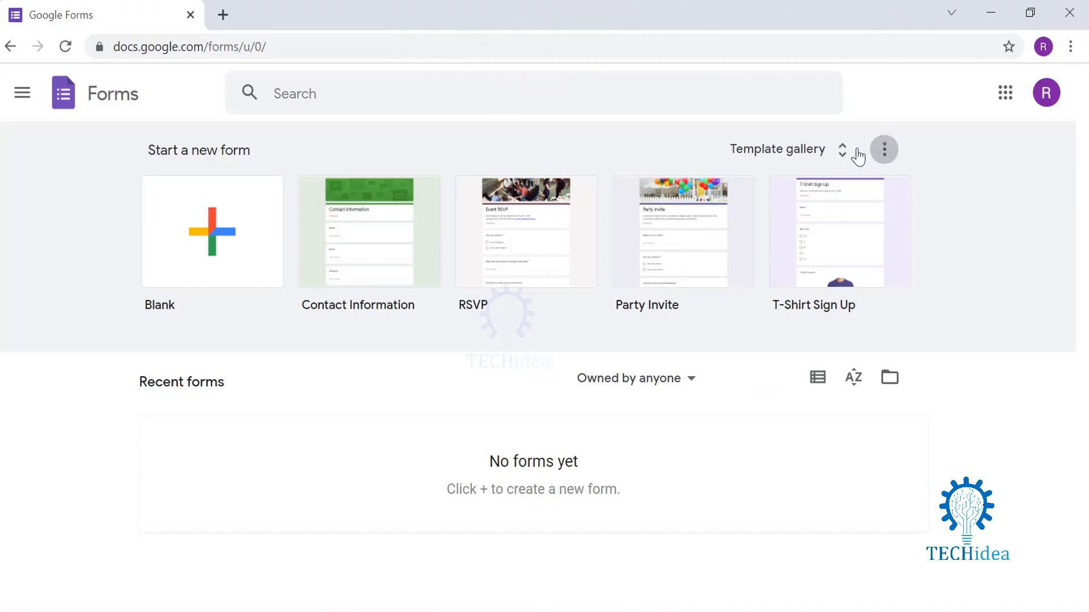
# Step: Browse the Personal, Work and Education templates in the template gallery and create a blank form
pyautogui.click(840, 162)
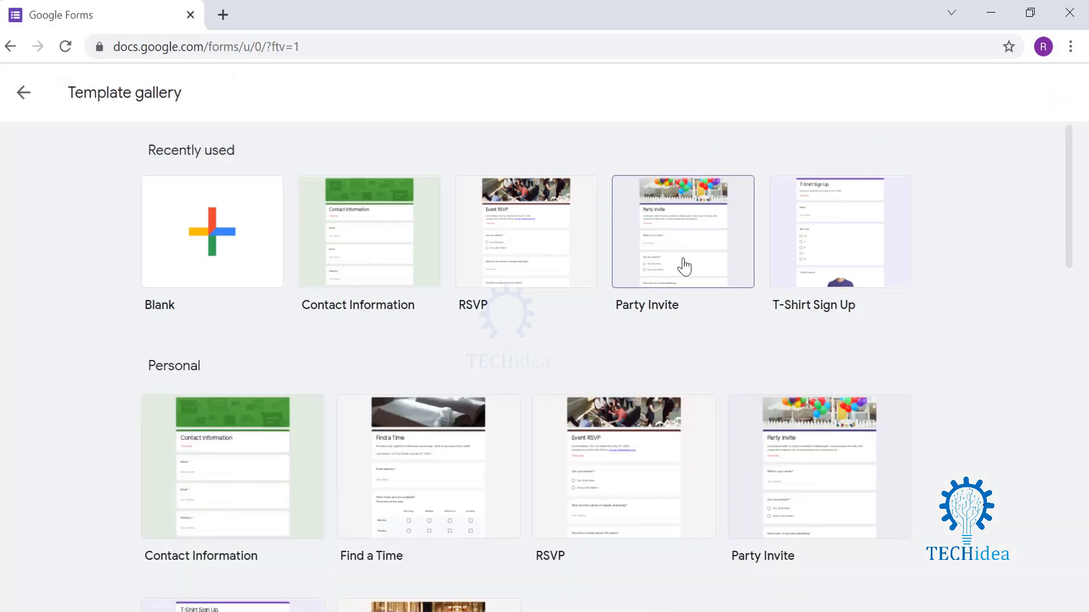
pyautogui.scroll(-3, 493, 352)
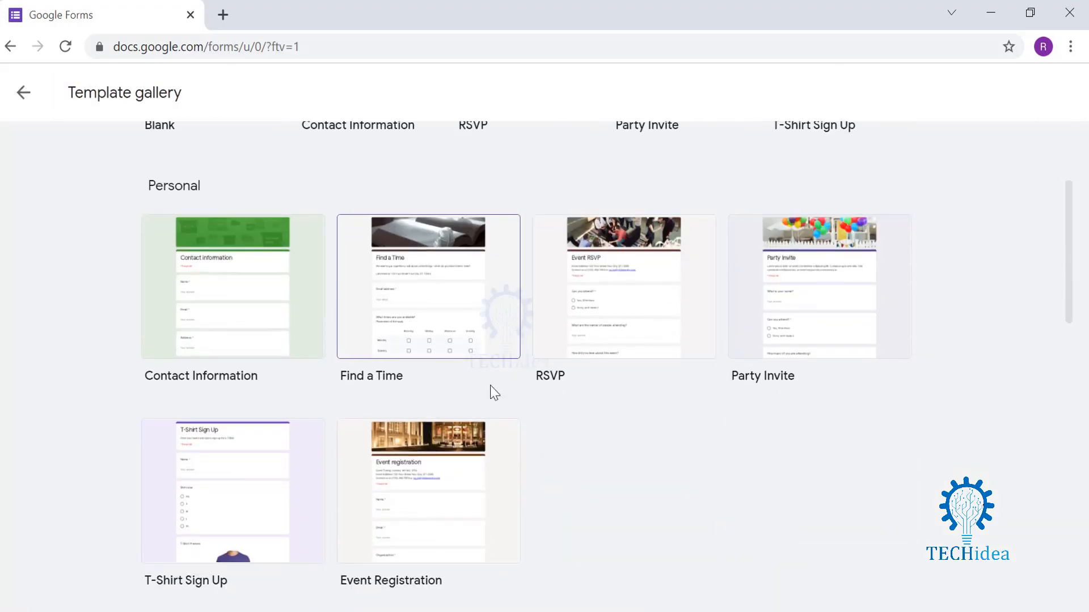
pyautogui.scroll(-2, 411, 505)
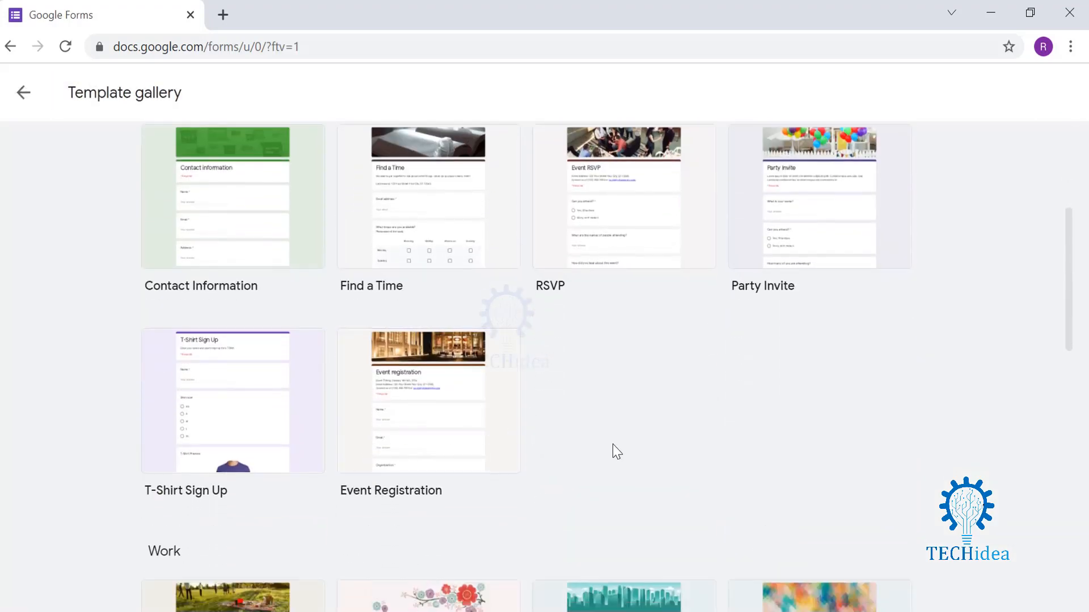
pyautogui.scroll(-5, 601, 437)
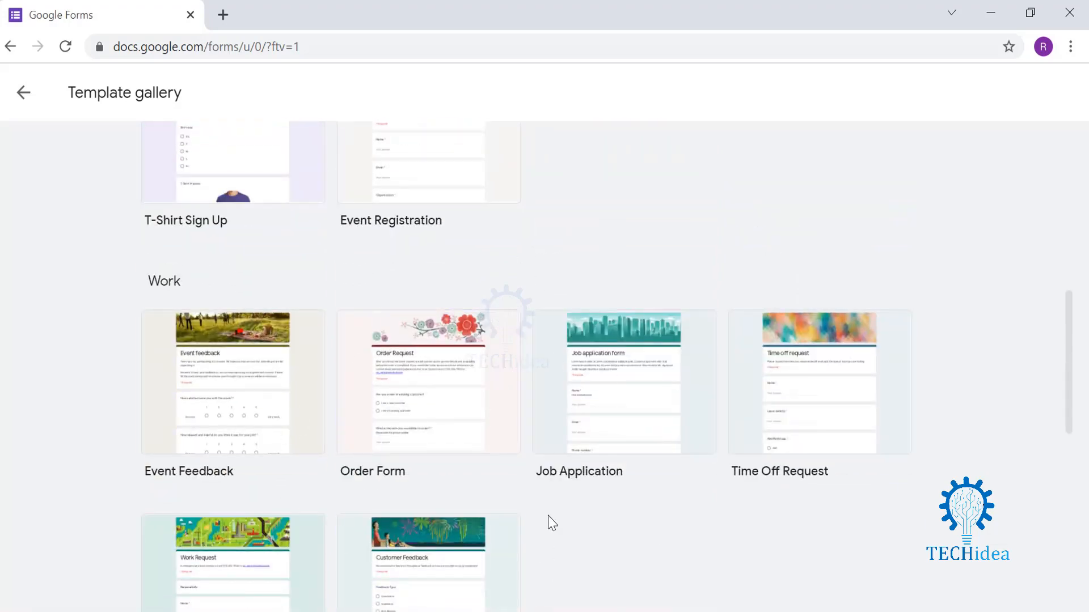
pyautogui.scroll(-3, 549, 520)
pyautogui.scroll(-7, 548, 516)
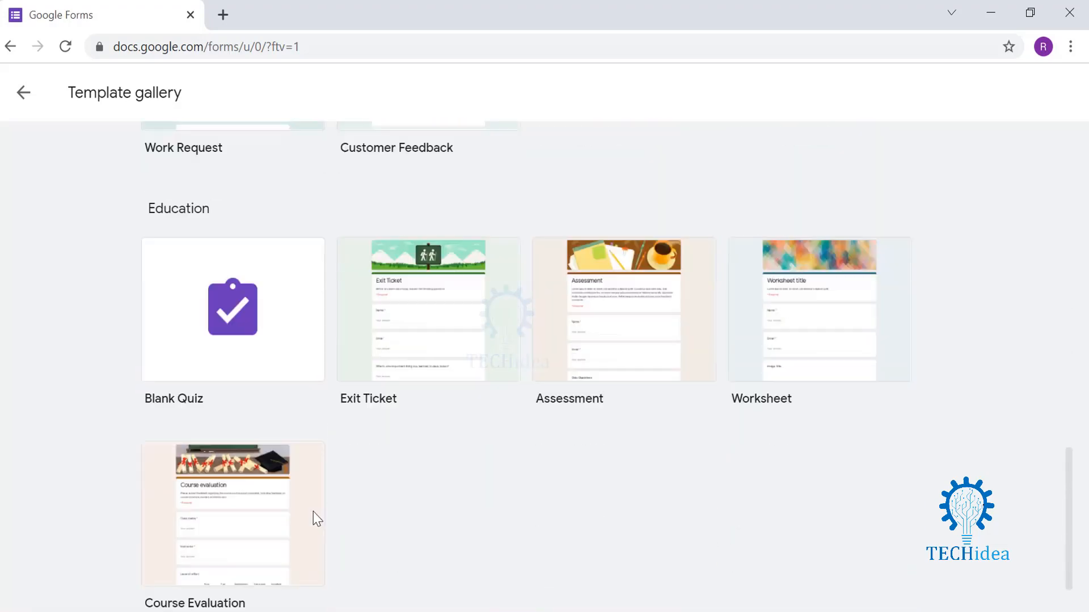
pyautogui.scroll(20, 407, 471)
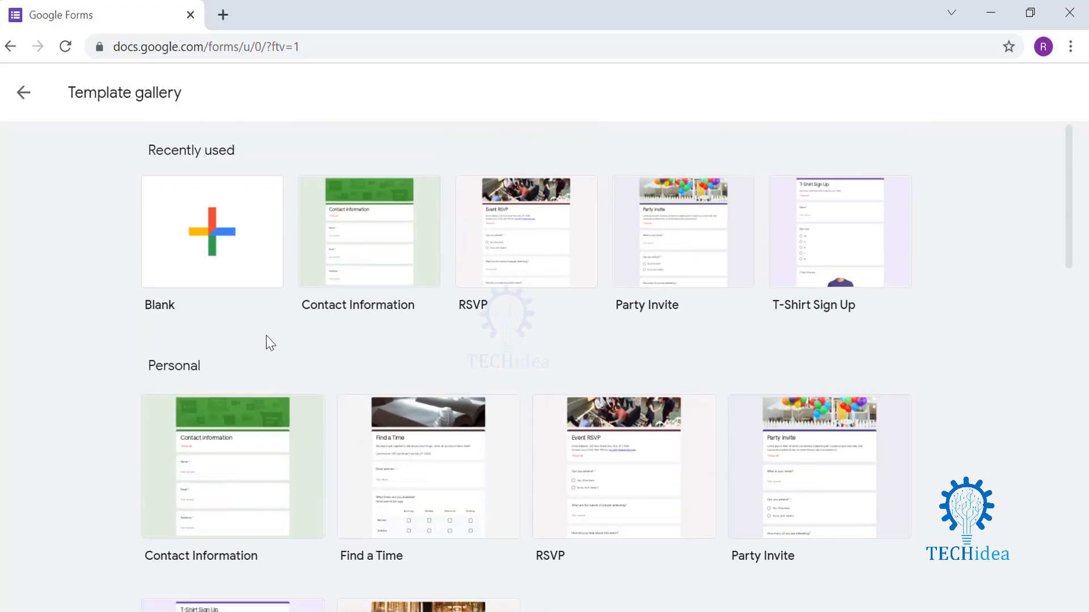
pyautogui.click(210, 253)
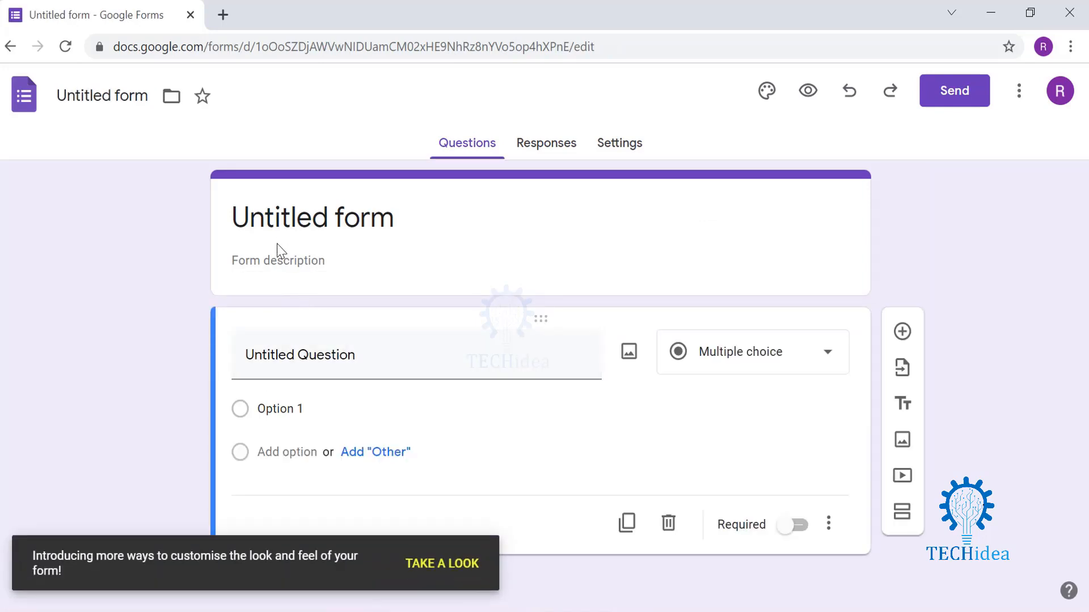
# Step: Add a question directly below the form header and title it "What is Google Drive?"
pyautogui.click(415, 220)
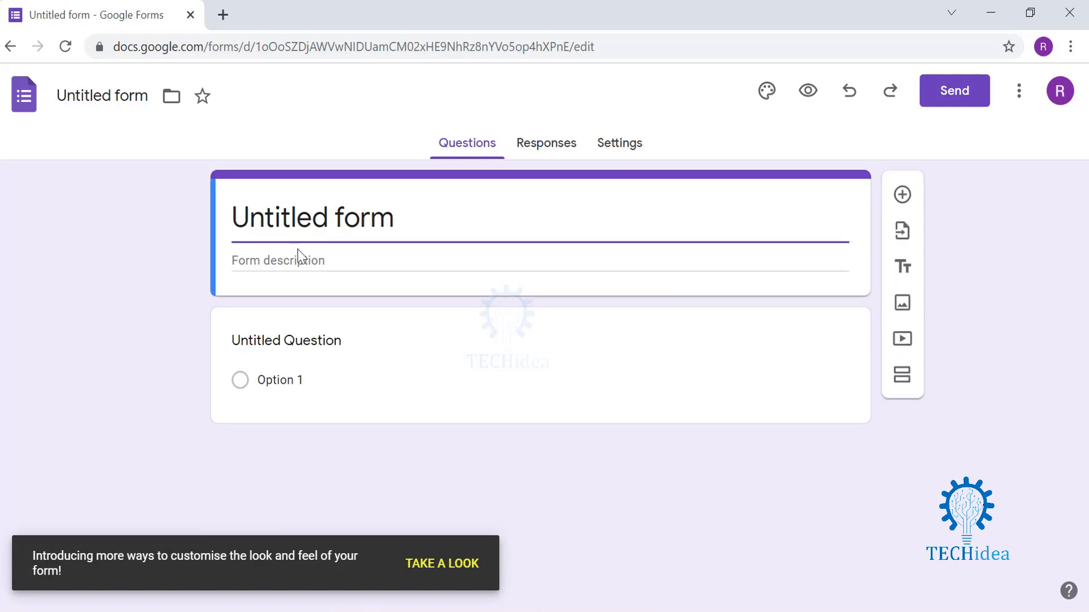
pyautogui.click(254, 261)
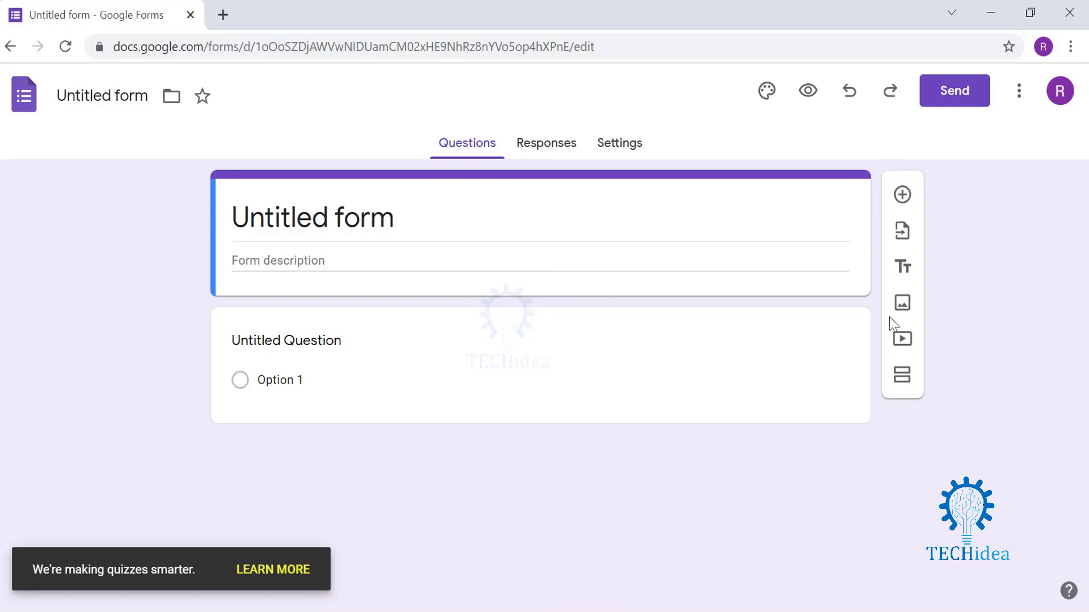
pyautogui.click(901, 197)
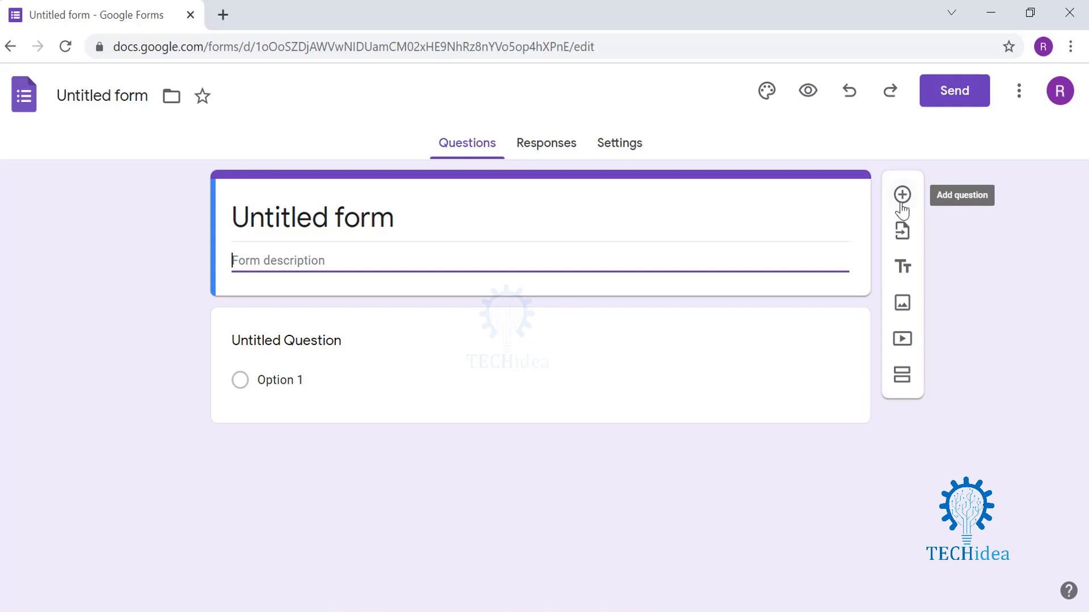
pyautogui.click(902, 204)
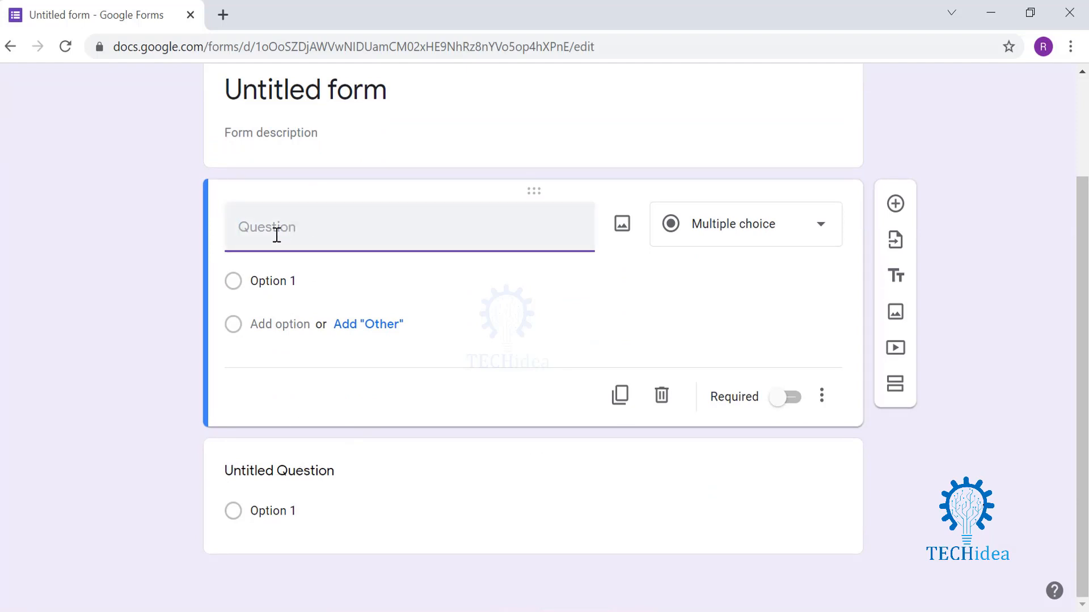
pyautogui.write('H')
pyautogui.press('BackSpace')
pyautogui.write('What is Google Drive')
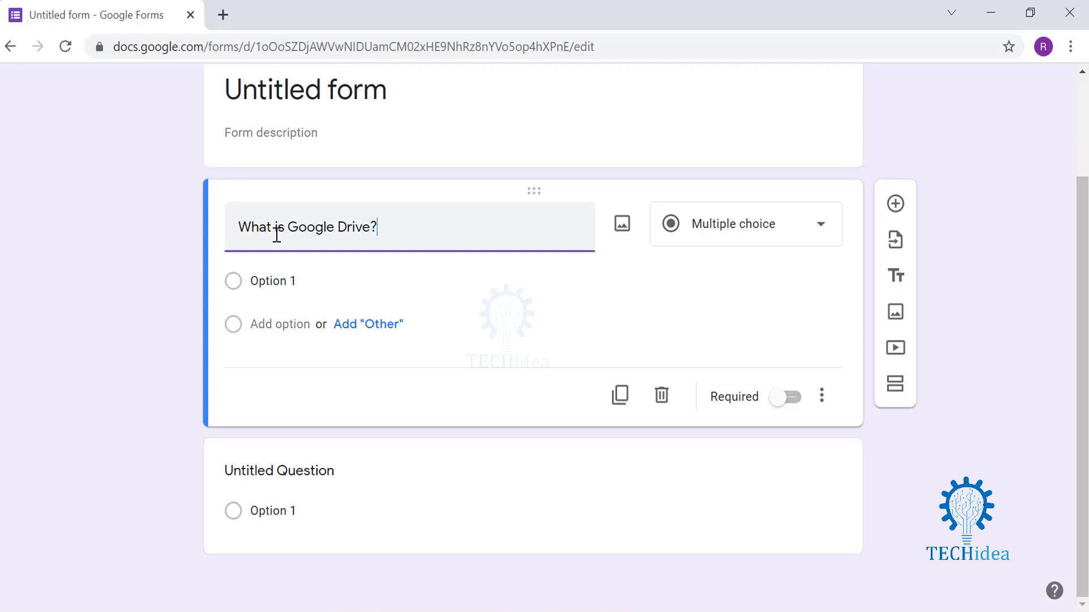
pyautogui.write('?')
# Step: Retitle the untitled question as "How to access Google Drive?" and add an "Other" answer option to it
pyautogui.click(309, 476)
pyautogui.press('BackSpace')
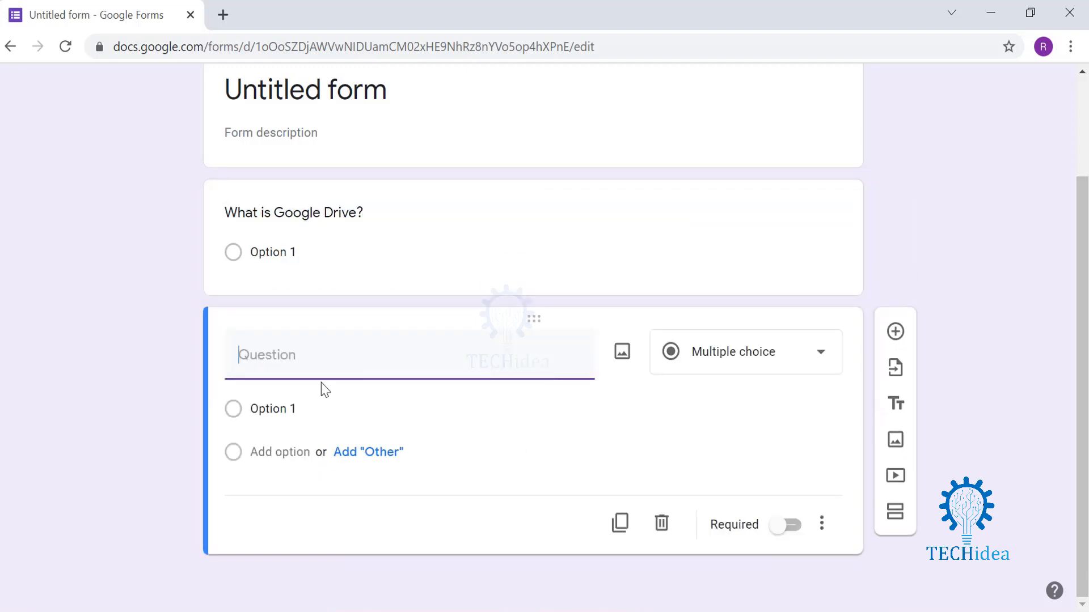
pyautogui.write('How tyo access')
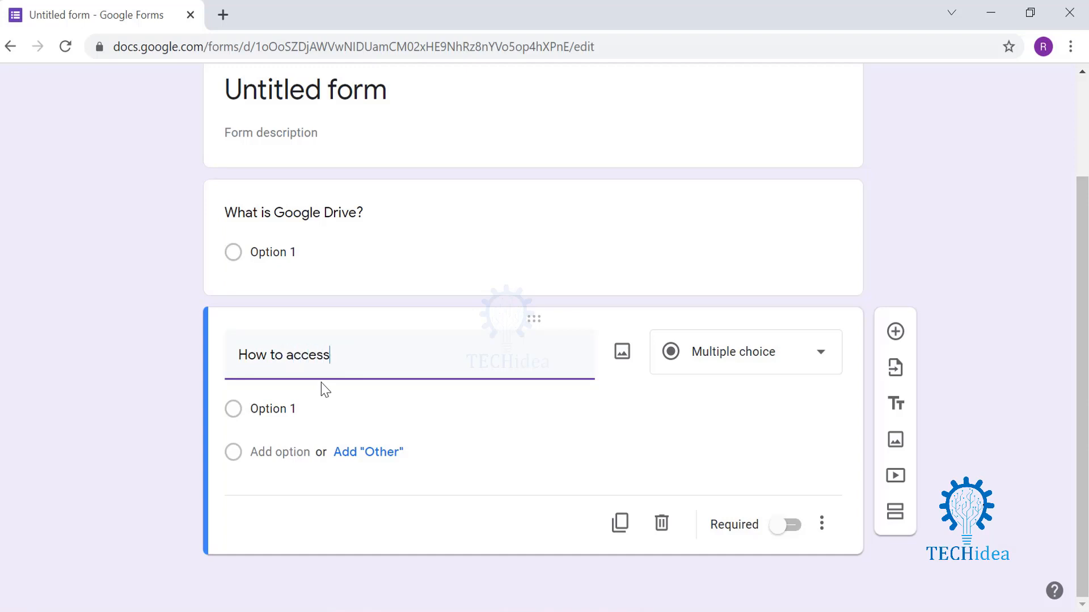
pyautogui.write(' Google Drive?')
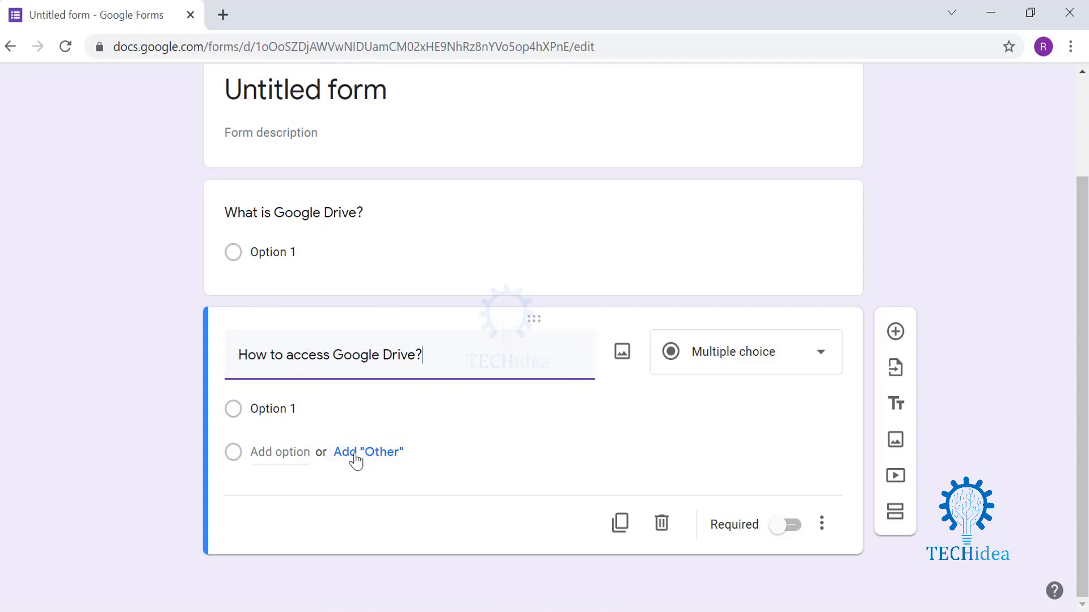
pyautogui.click(380, 453)
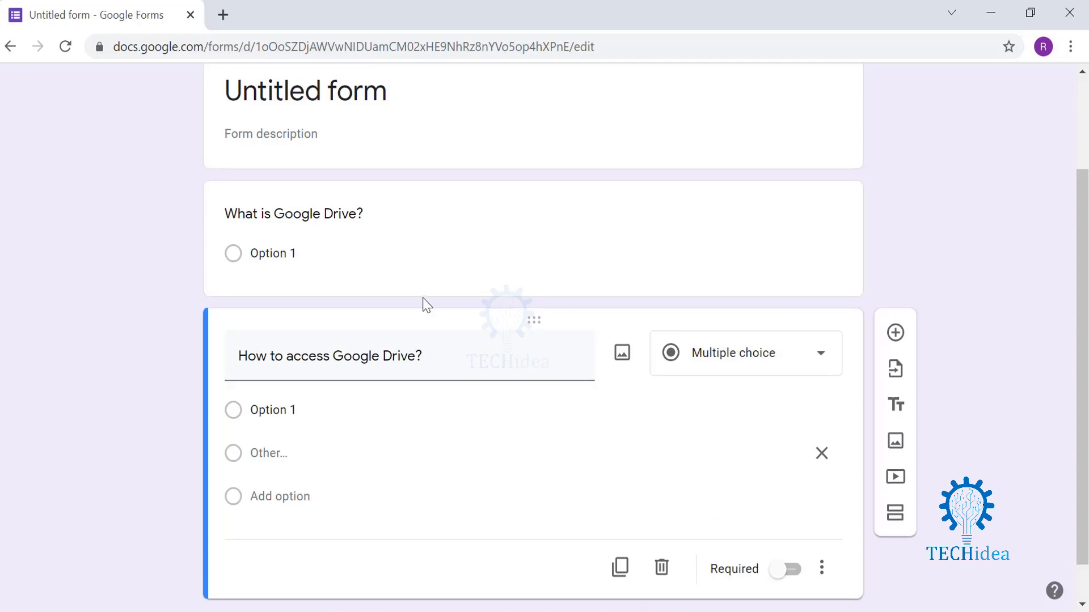
# Step: Examine the forms and previously selected items offered for importing questions, then leave without importing
pyautogui.scroll(2, 420, 301)
pyautogui.scroll(-3, 894, 410)
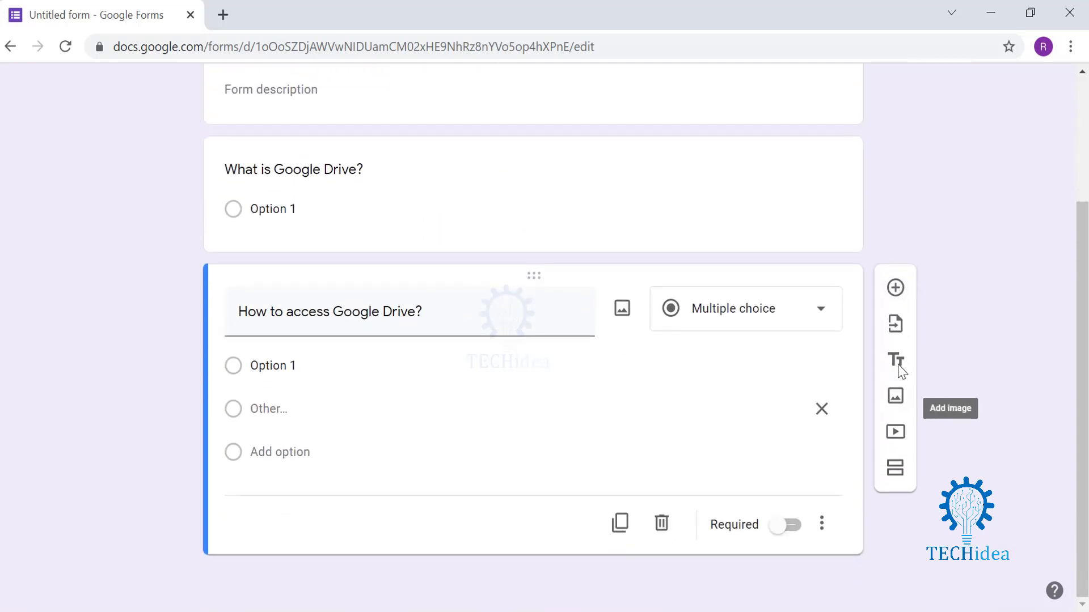
pyautogui.click(896, 327)
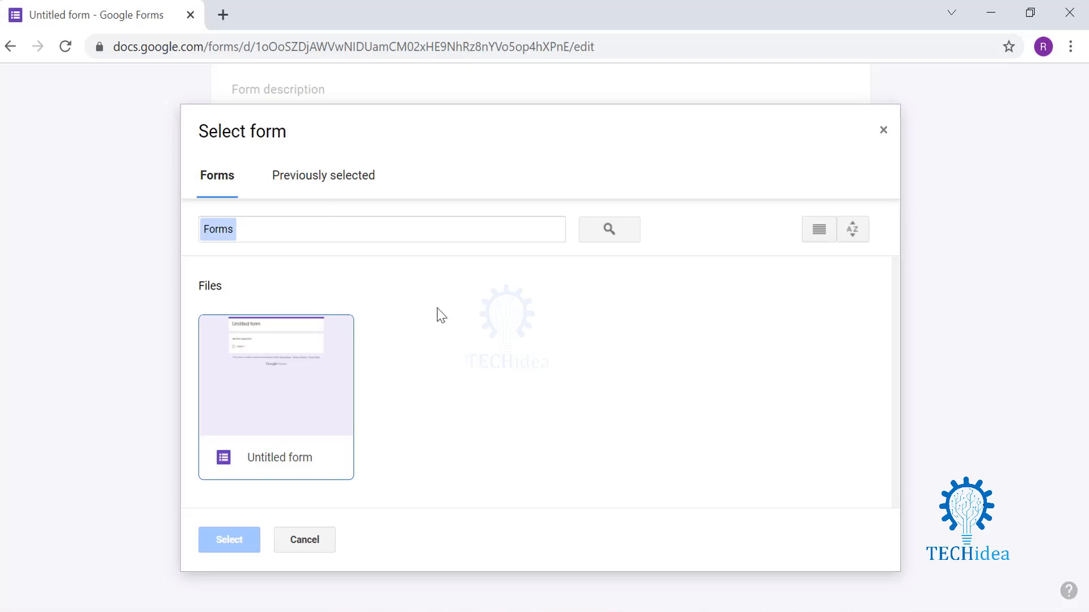
pyautogui.click(298, 183)
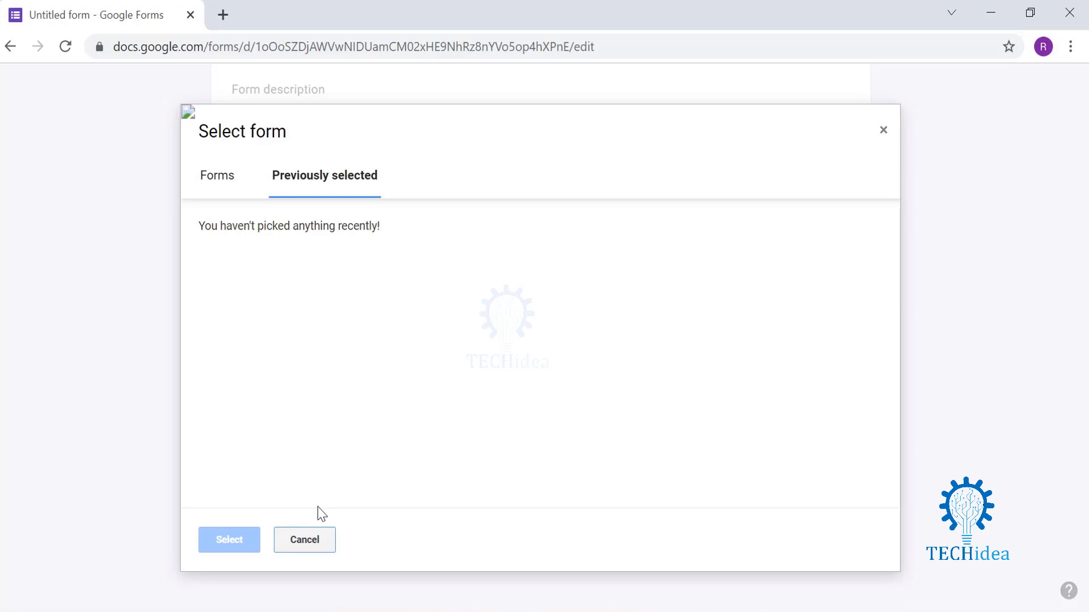
pyautogui.click(310, 546)
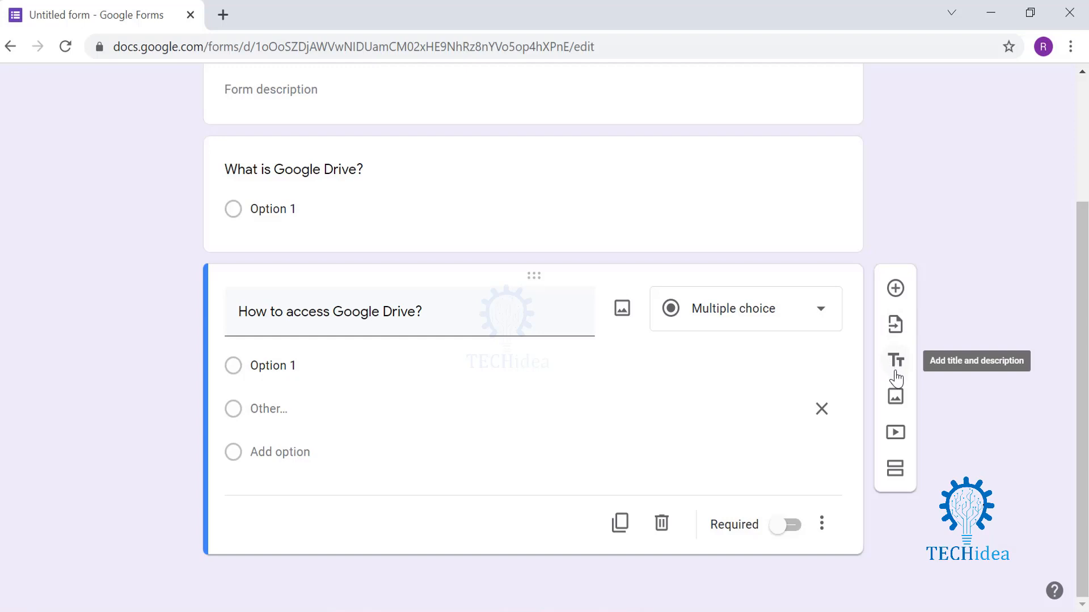
# Step: Add a title and description block below the "How to access Google Drive?" question and hide its description
pyautogui.scroll(3, 267, 304)
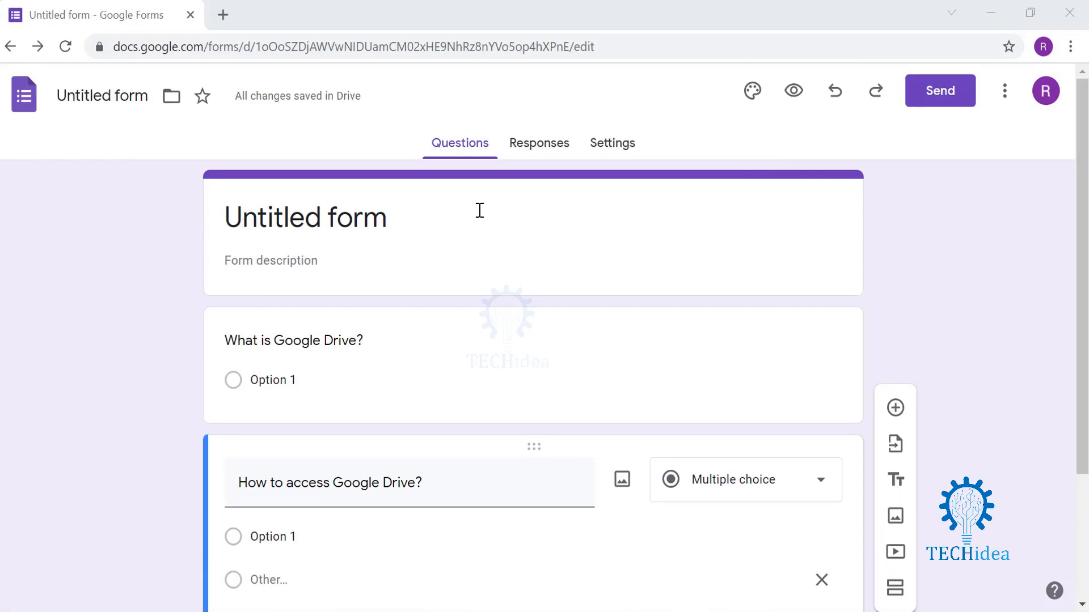
pyautogui.scroll(-3, 571, 214)
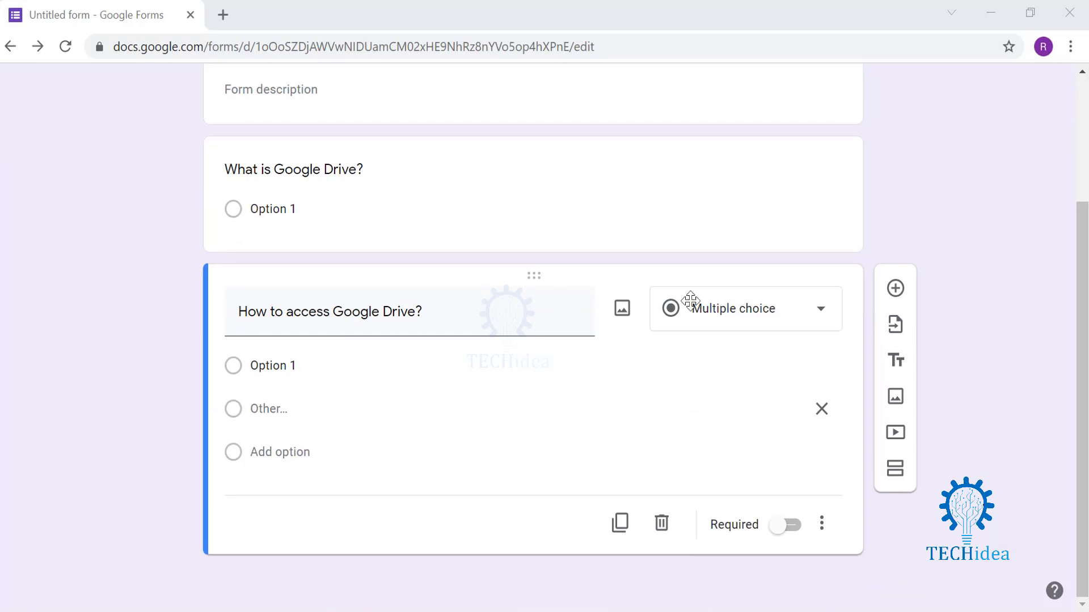
pyautogui.click(891, 369)
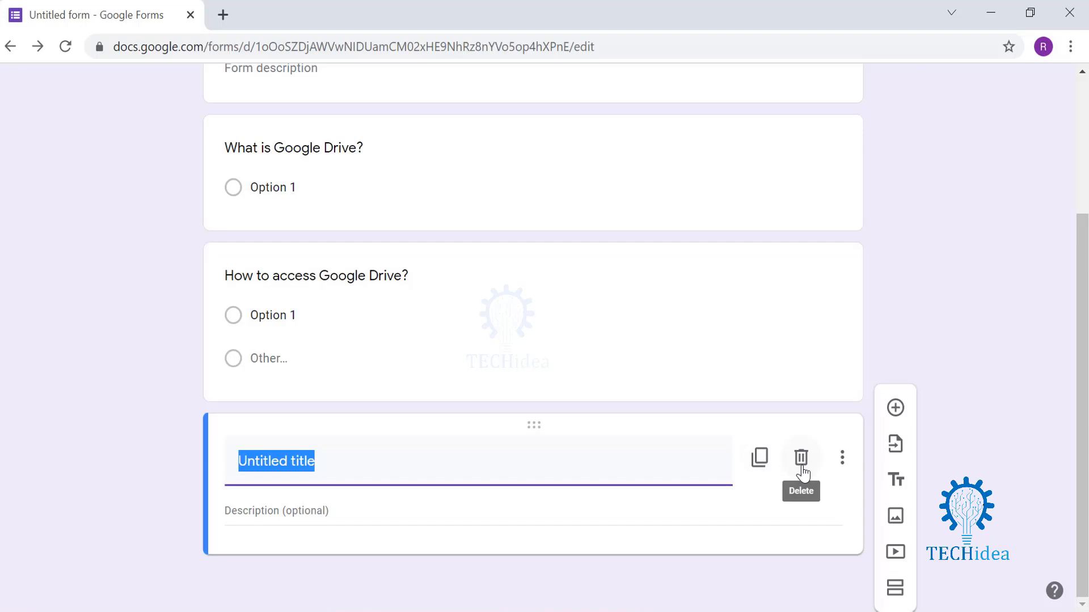
pyautogui.click(842, 458)
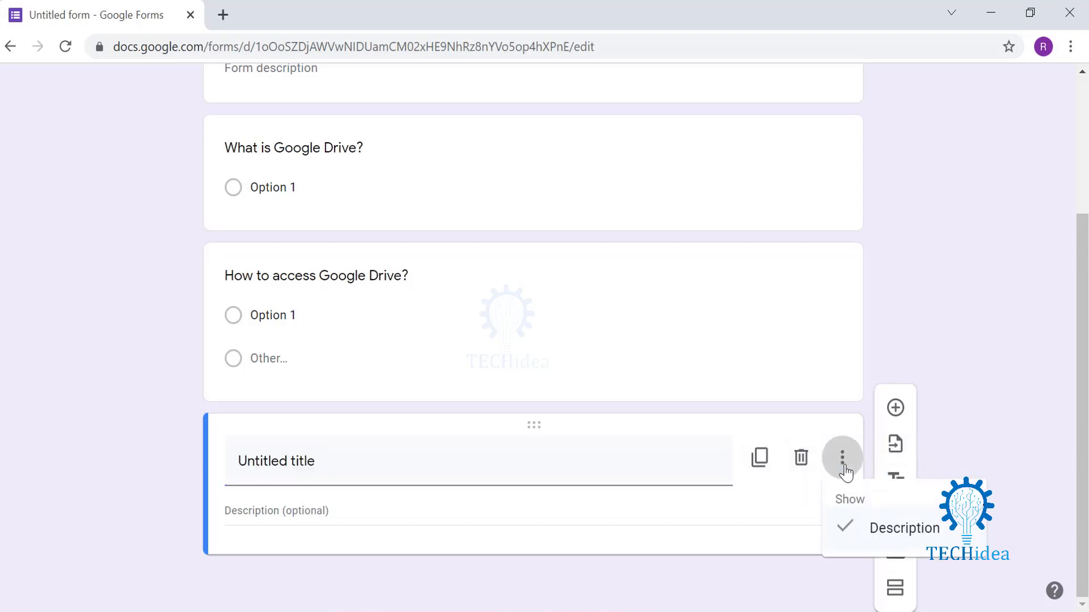
pyautogui.click(851, 536)
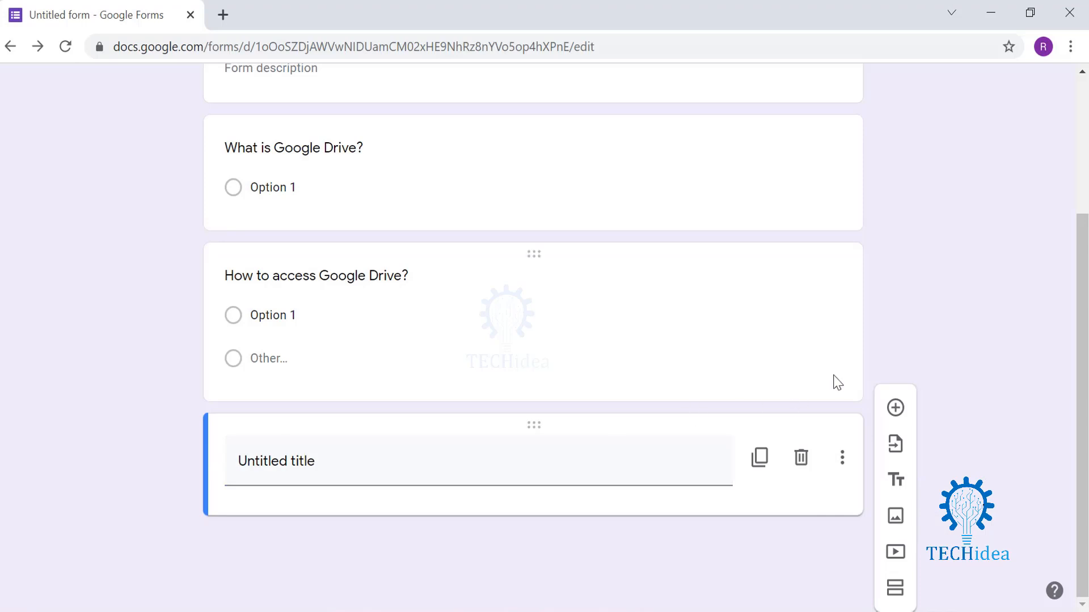
# Step: Add a new section to the form after the untitled title block
pyautogui.scroll(3, 895, 372)
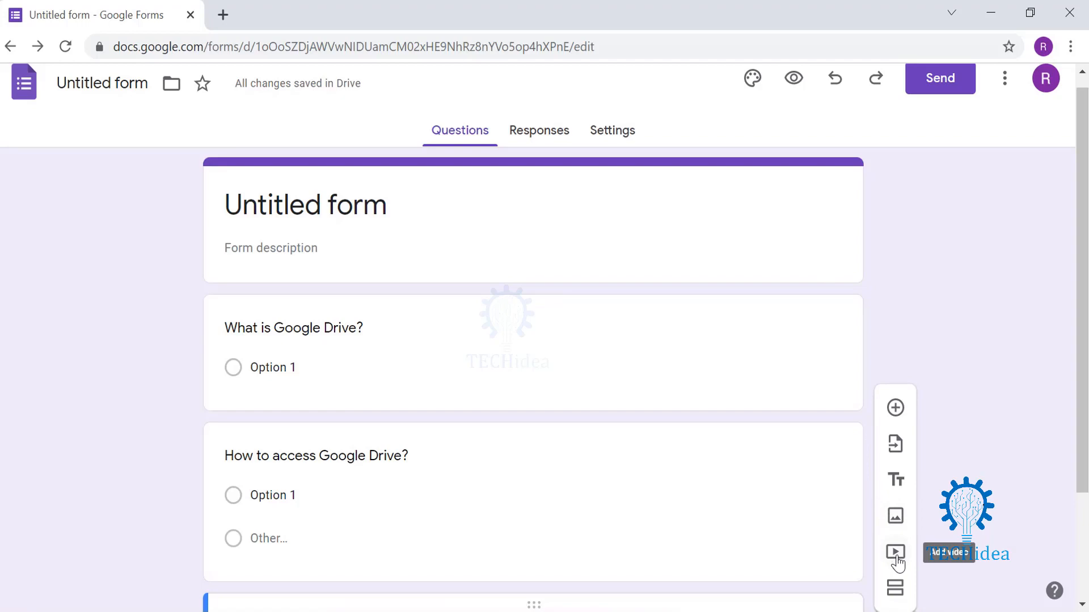
pyautogui.click(890, 595)
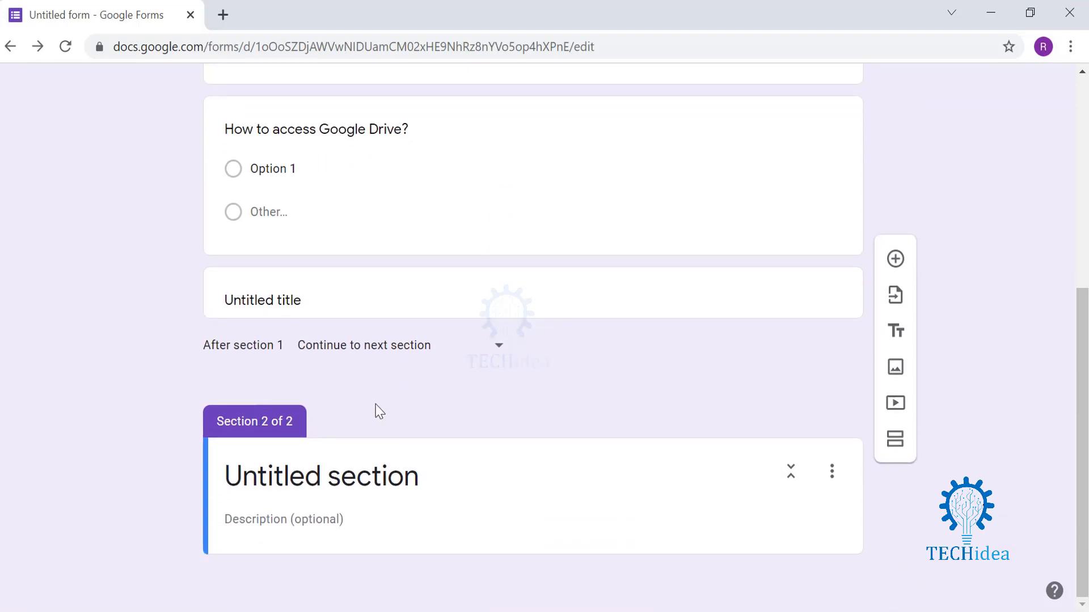
pyautogui.scroll(6, 377, 411)
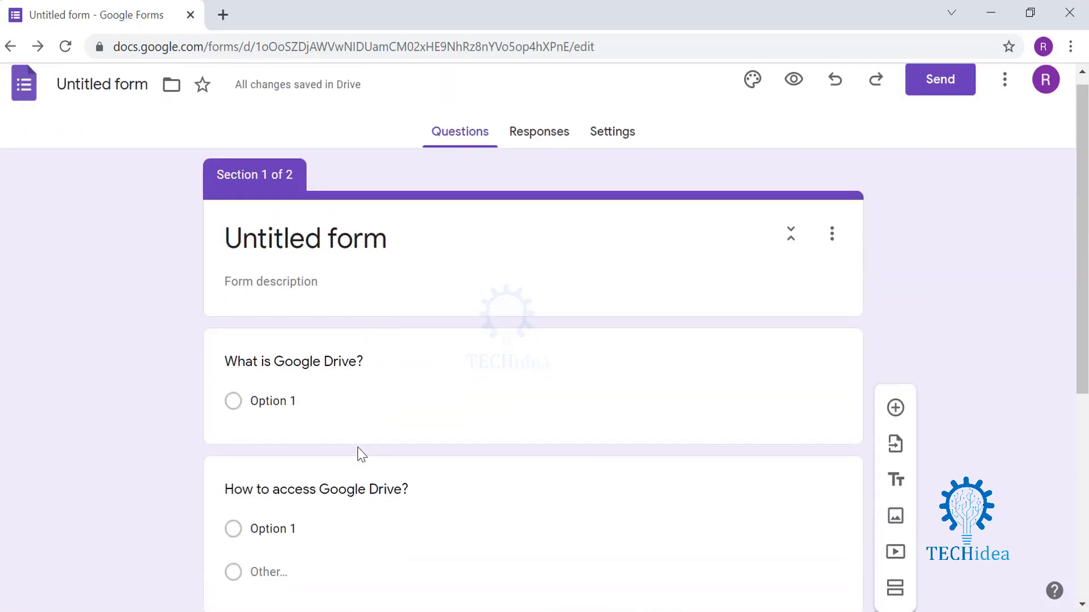
pyautogui.scroll(-6, 358, 454)
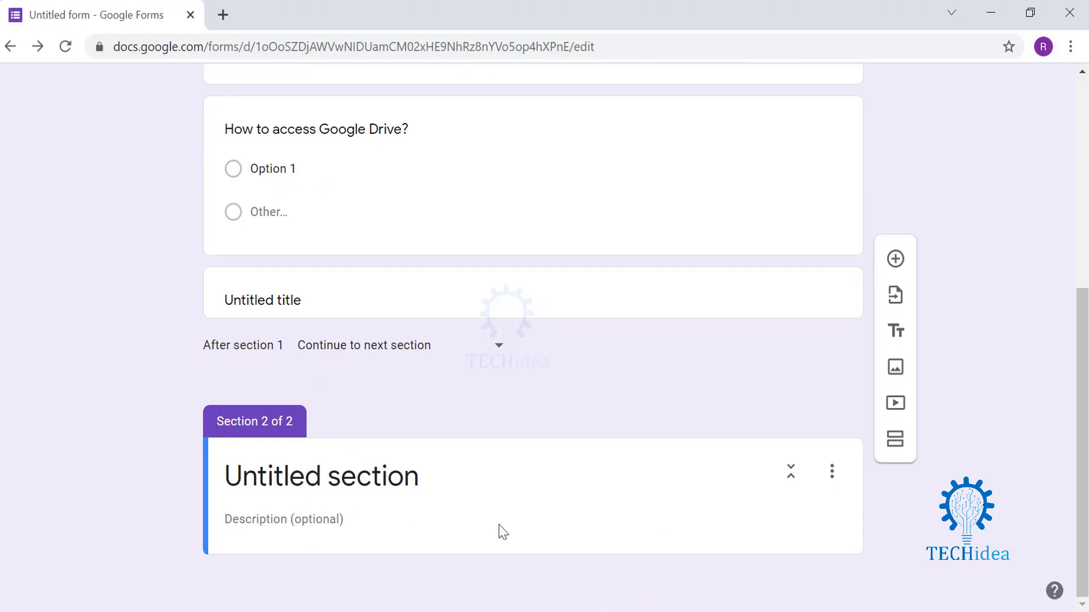
# Step: Add a new question to section 2 and review the available question types, leaving it as multiple choice
pyautogui.click(895, 258)
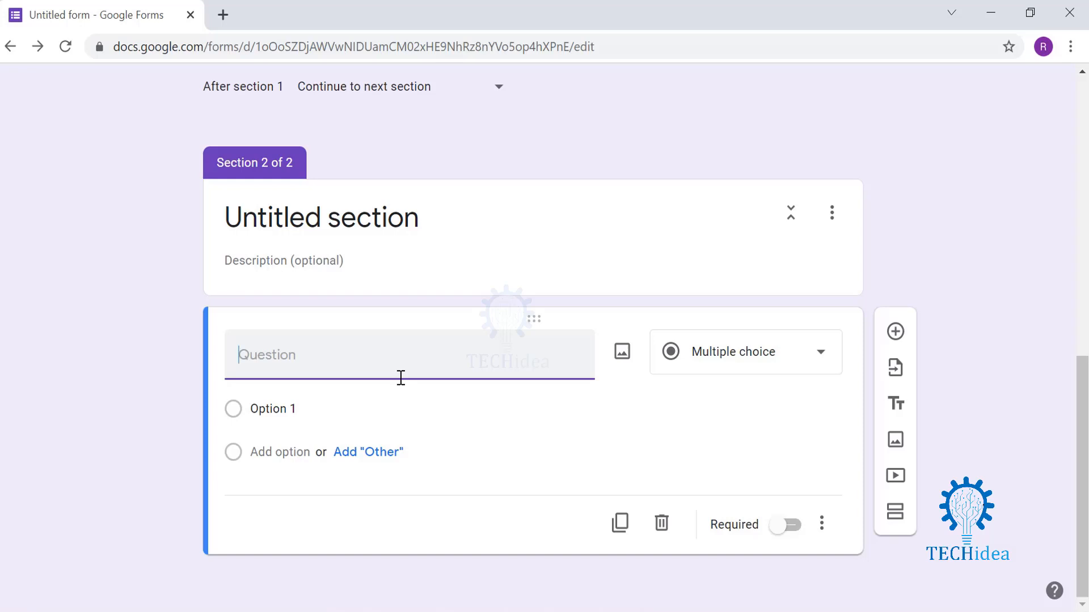
pyautogui.click(750, 358)
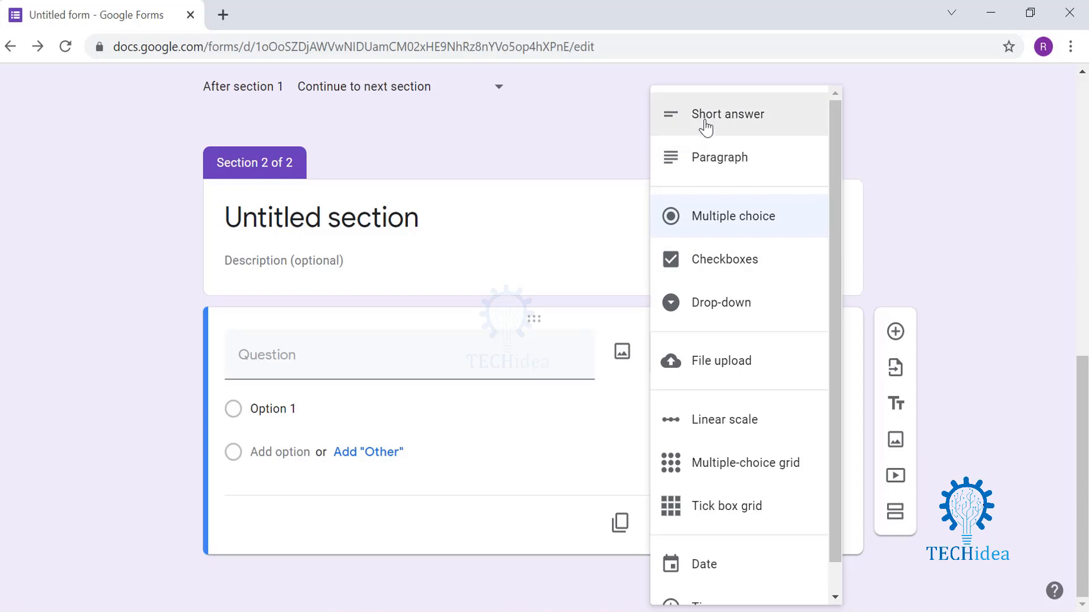
pyautogui.scroll(-1, 788, 420)
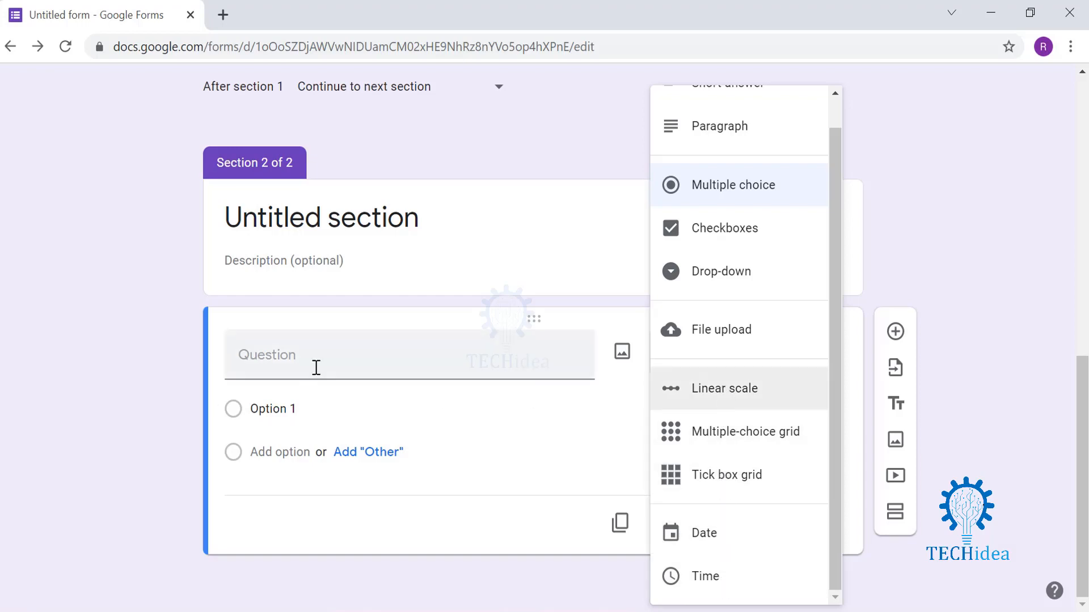
pyautogui.click(618, 310)
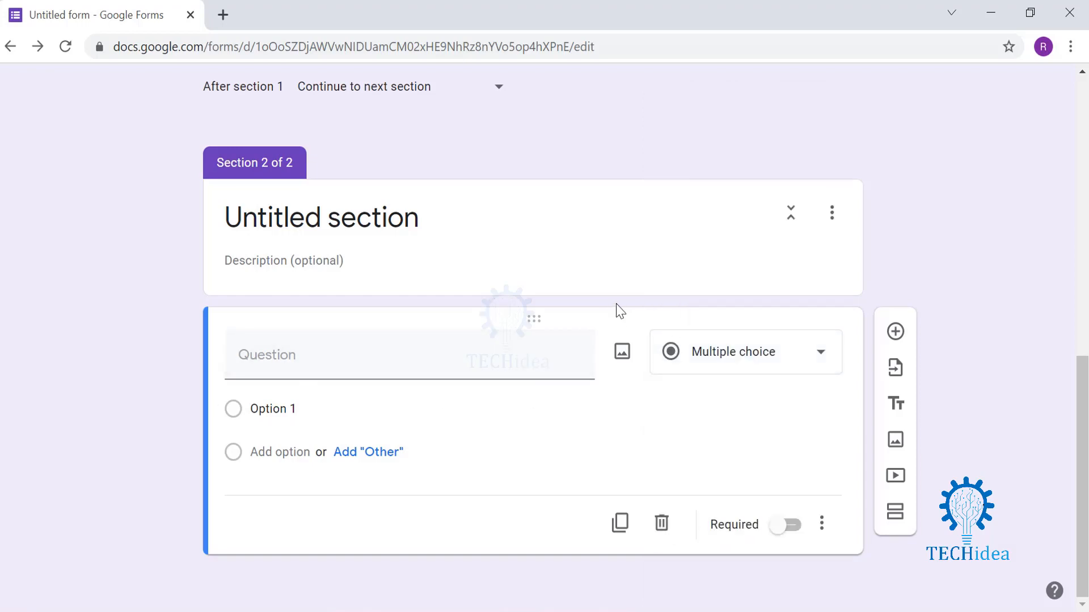
# Step: Look over both sections of the form and stop the form from accepting responses
pyautogui.scroll(5, 620, 311)
pyautogui.scroll(3, 618, 309)
pyautogui.scroll(3, 427, 263)
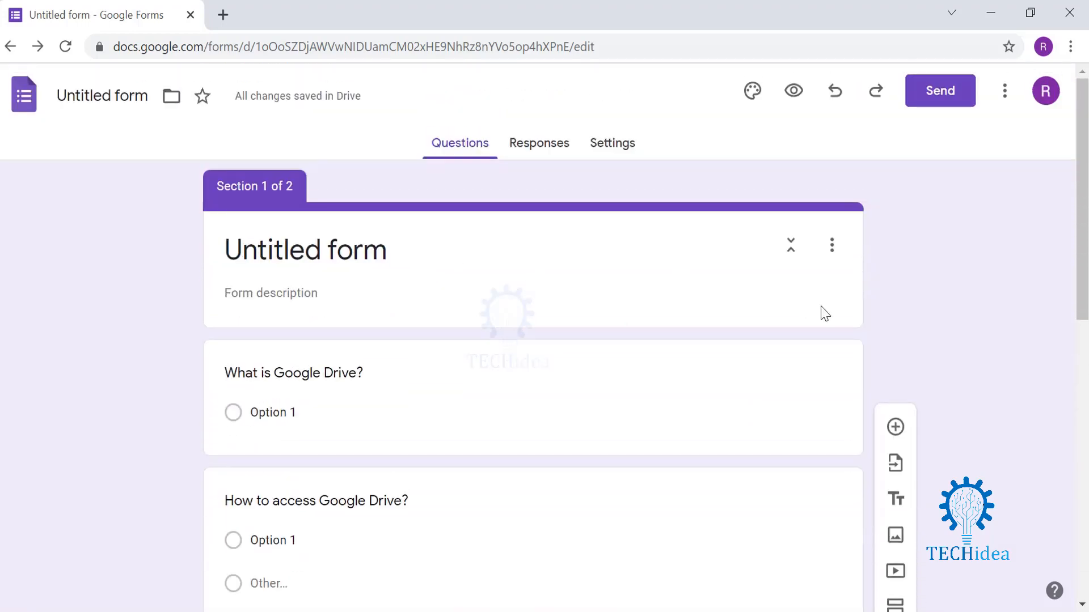
pyautogui.scroll(-11, 901, 558)
pyautogui.scroll(10, 901, 559)
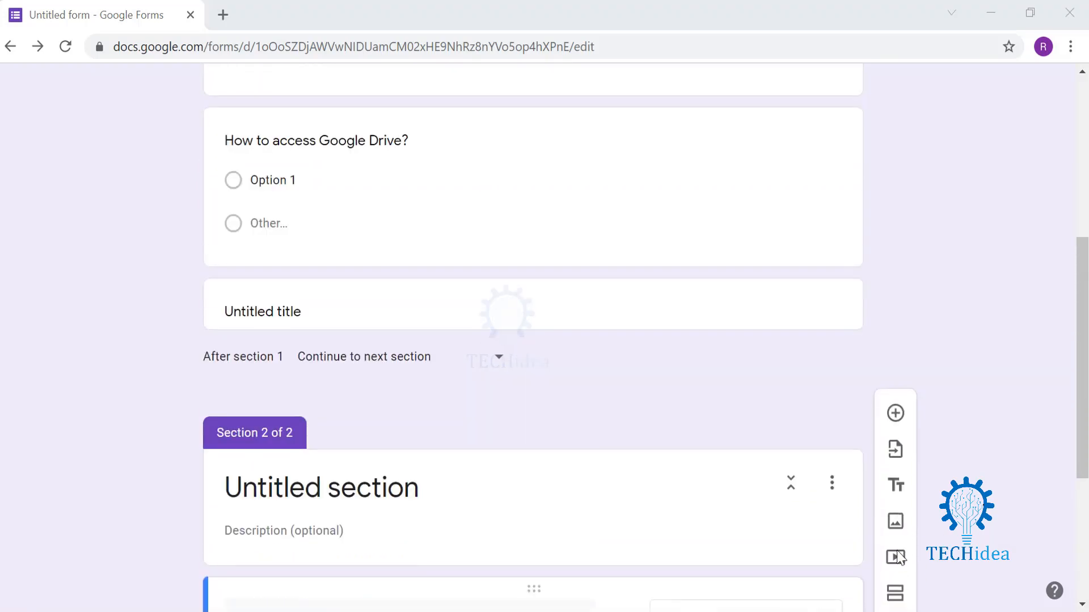
pyautogui.scroll(2, 597, 320)
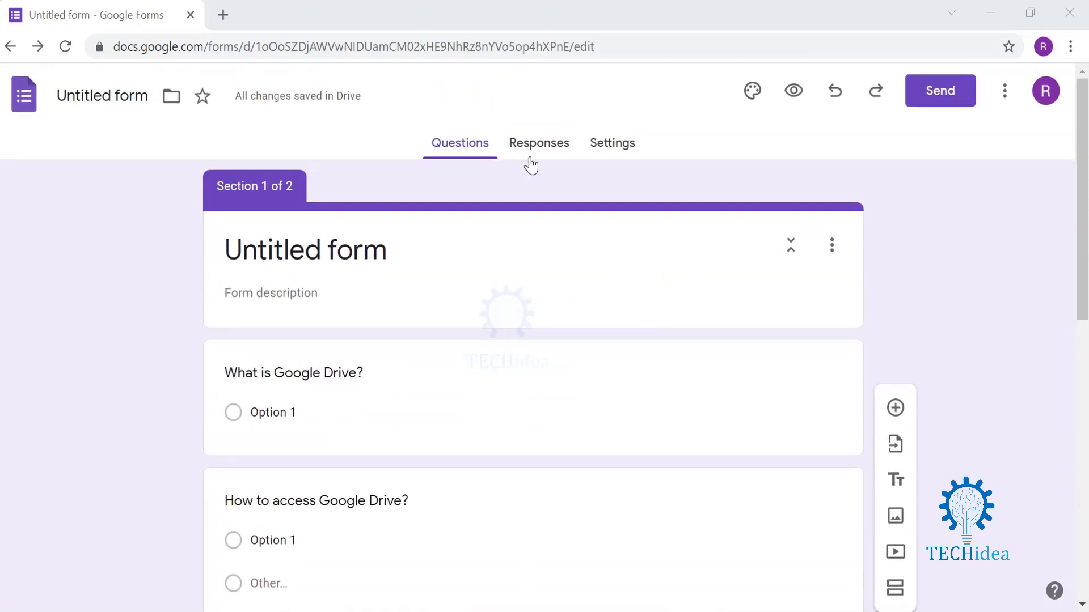
pyautogui.click(534, 151)
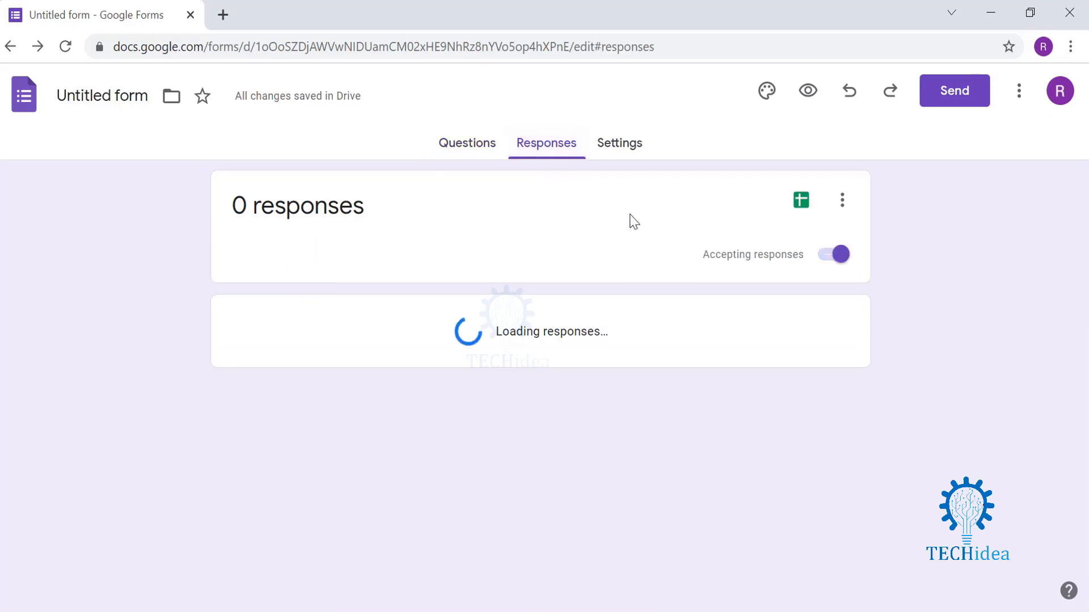
pyautogui.click(824, 267)
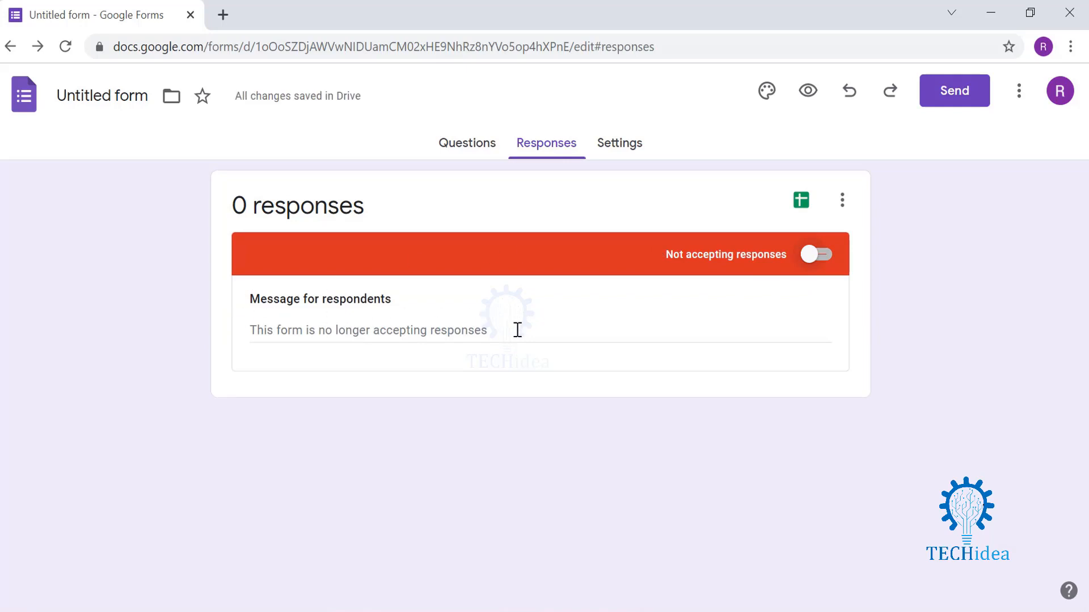
# Step: Try email address collection in the form's response settings, check the choices for sending response copies, and turn collection back off
pyautogui.click(632, 154)
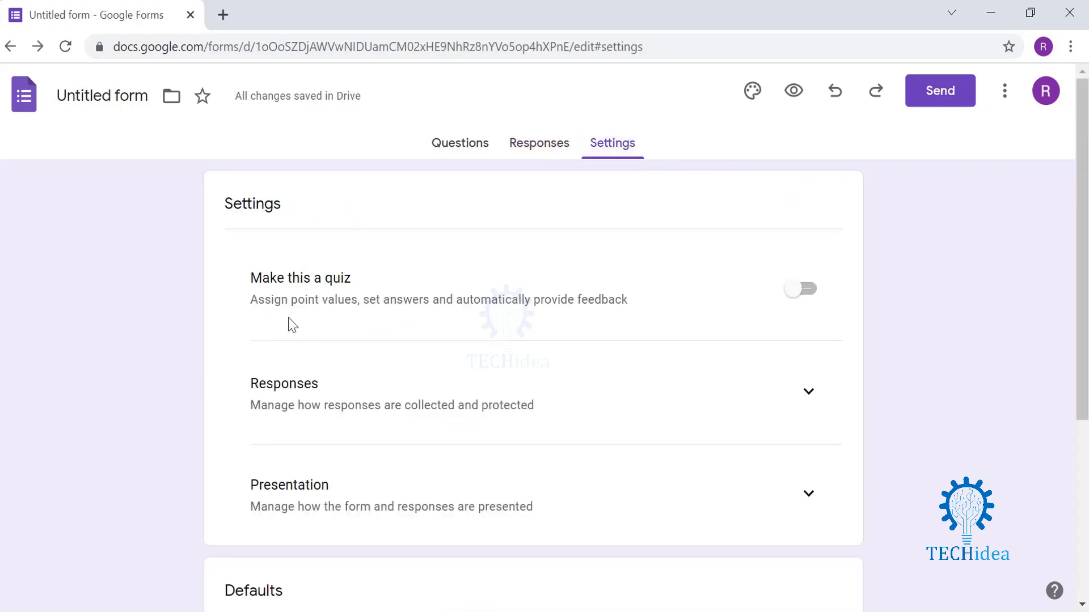
pyautogui.scroll(-3, 768, 440)
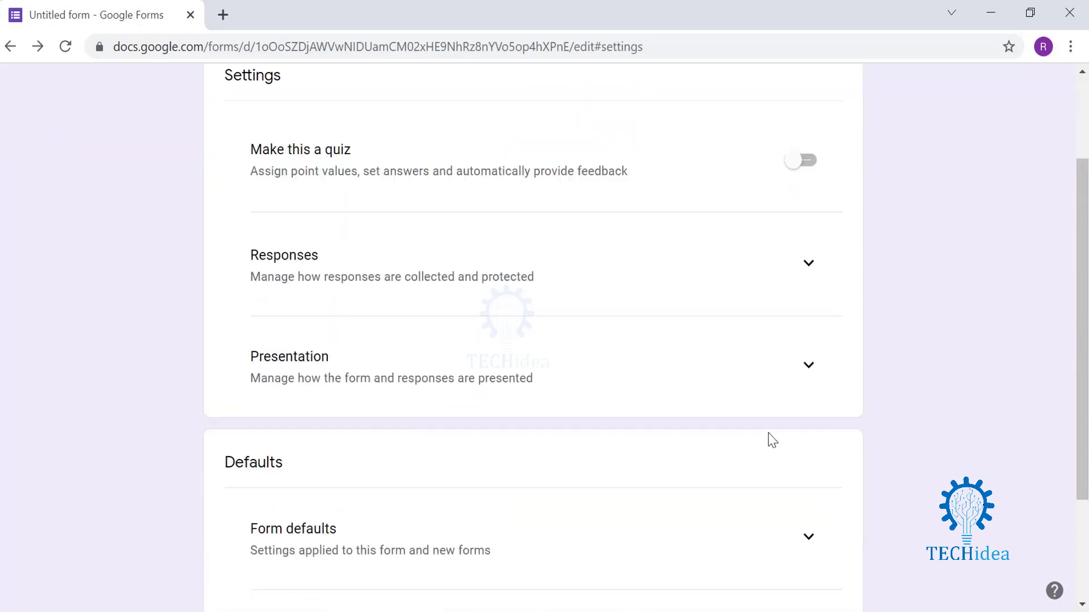
pyautogui.click(808, 214)
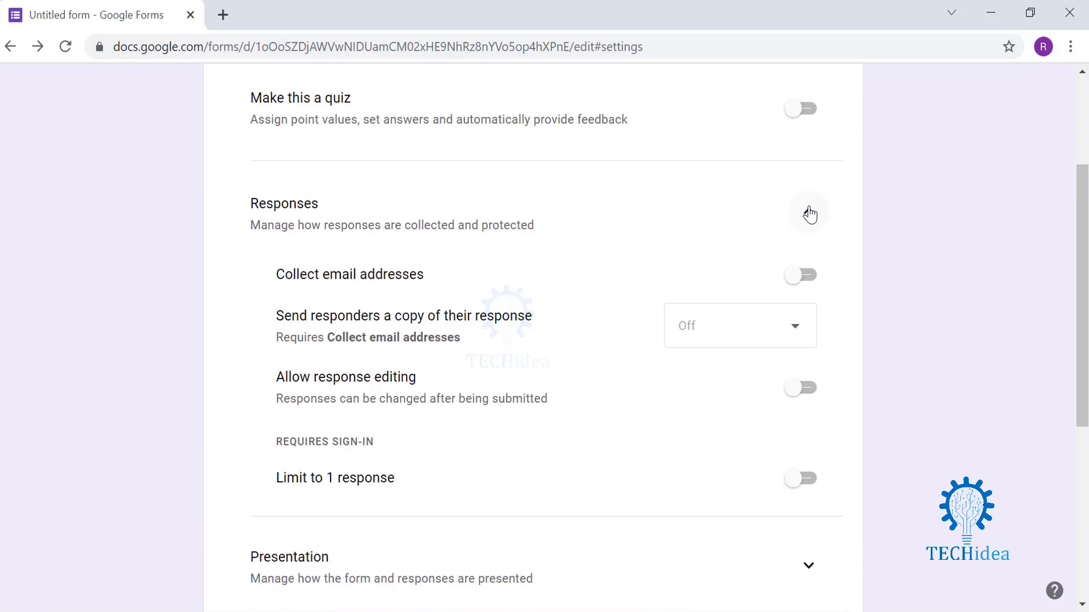
pyautogui.scroll(-2, 513, 226)
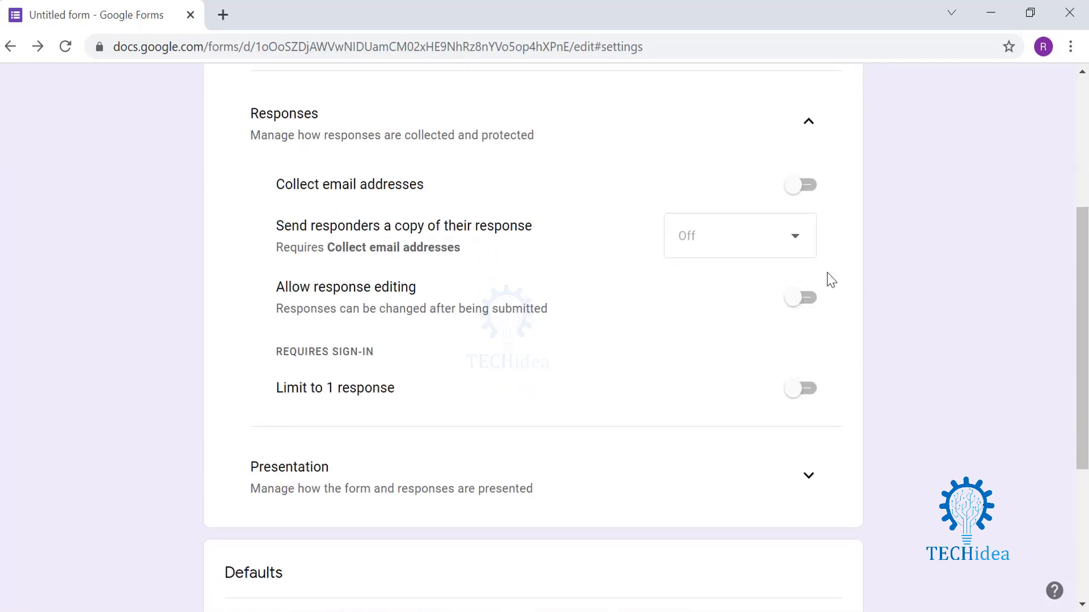
pyautogui.click(800, 186)
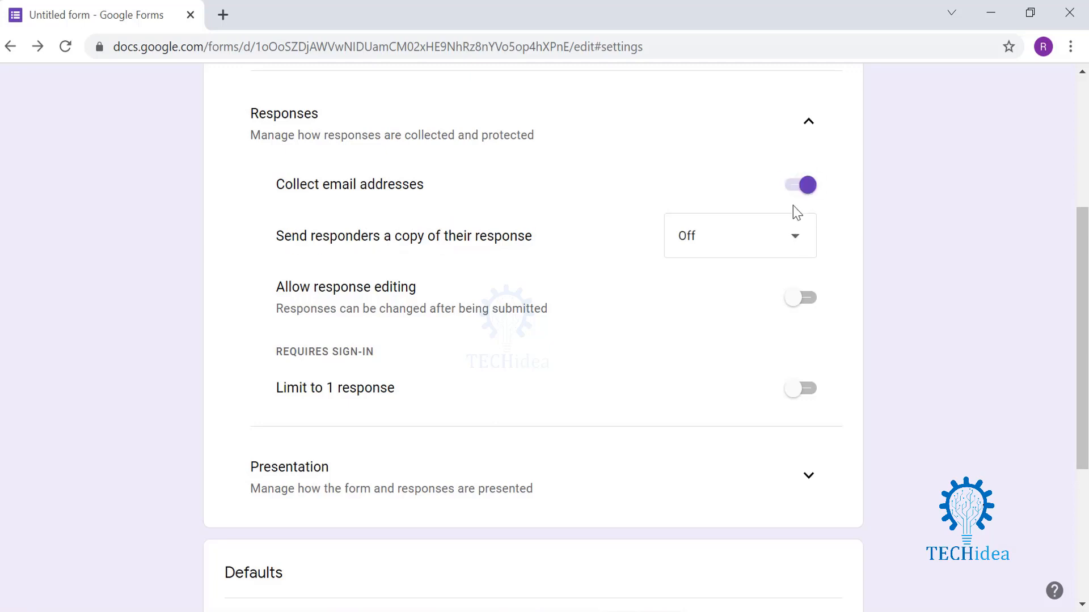
pyautogui.click(794, 241)
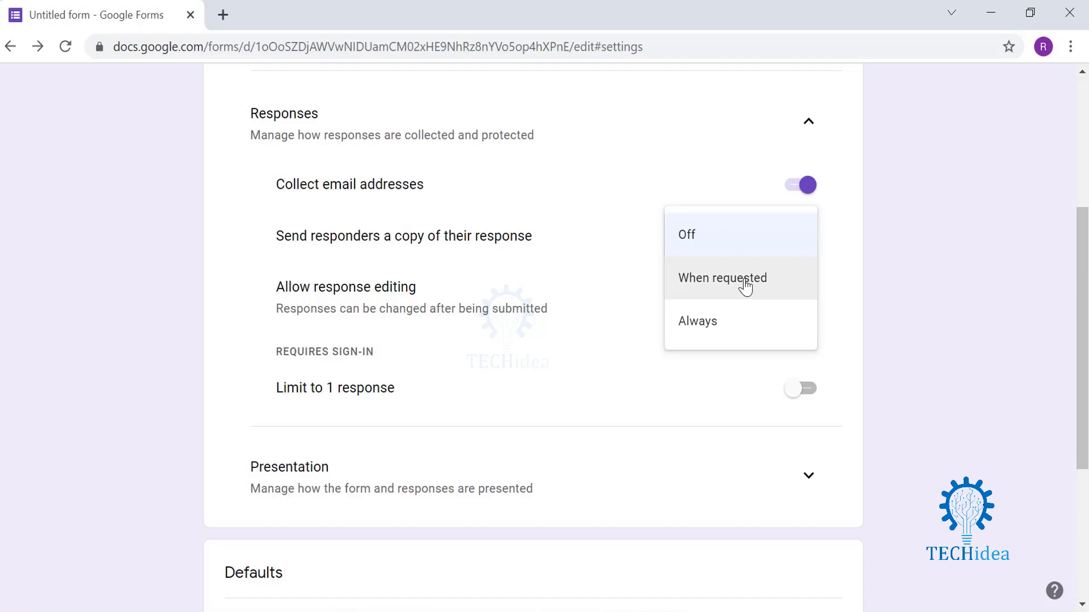
pyautogui.click(795, 188)
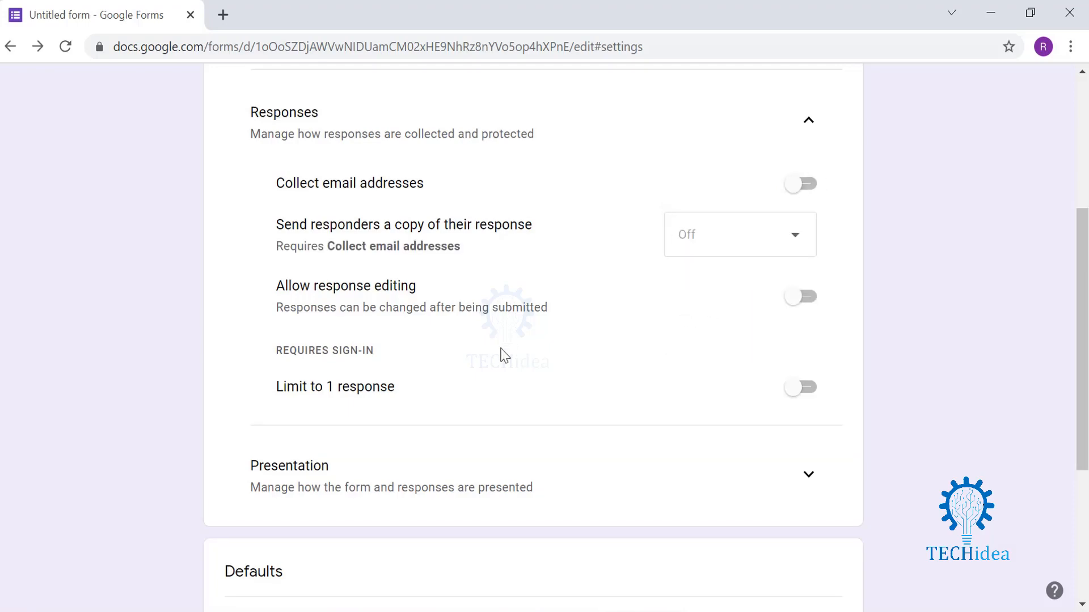
pyautogui.scroll(-3, 503, 356)
pyautogui.scroll(-2, 460, 316)
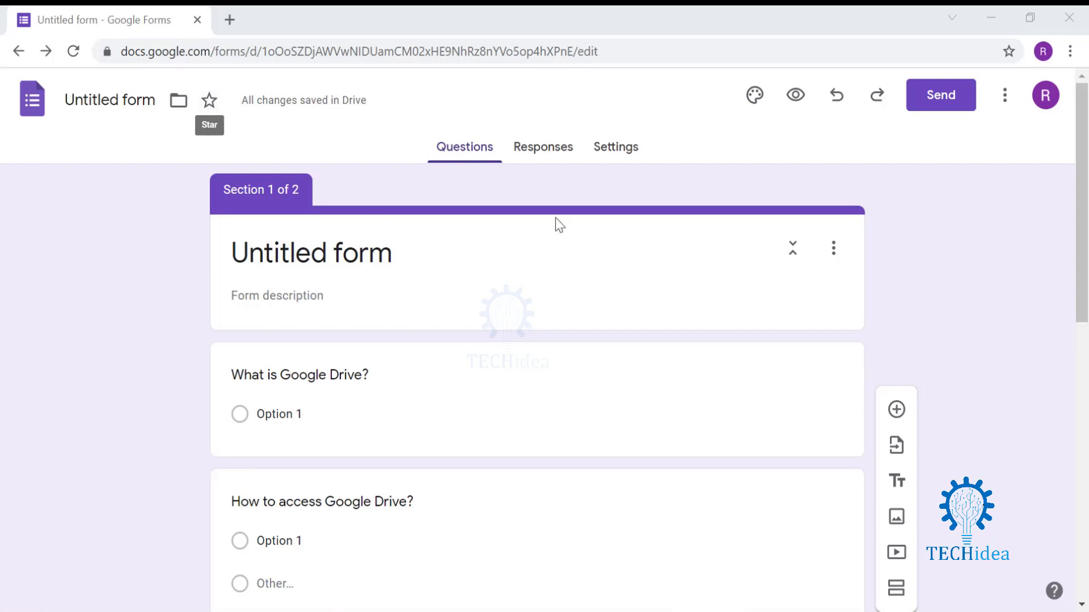
# Step: Set the font style in the form's theme options to Formal and close the options
pyautogui.click(754, 95)
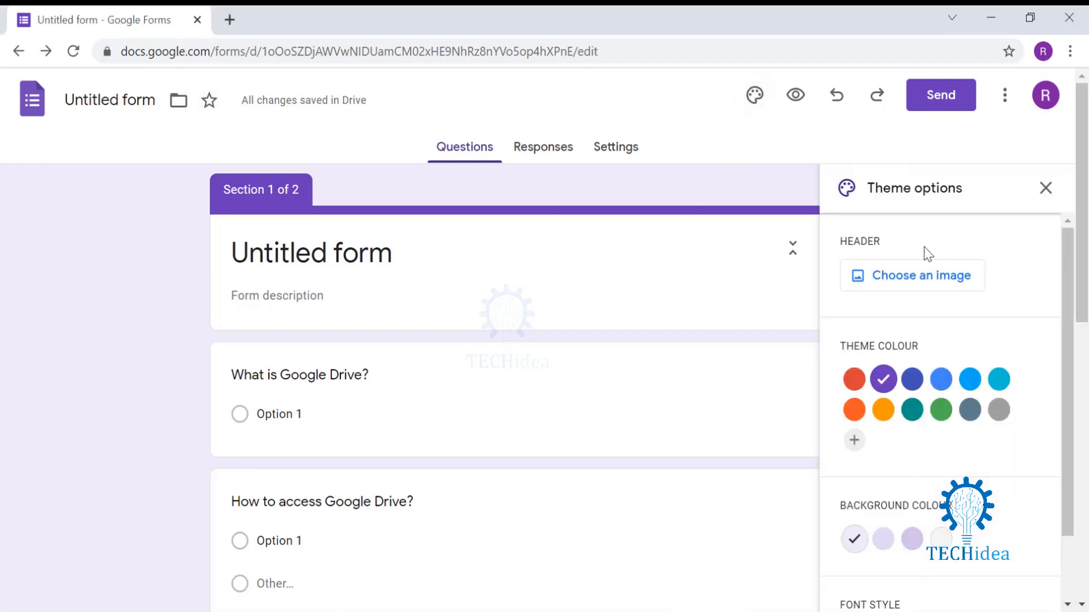
pyautogui.scroll(-2, 935, 267)
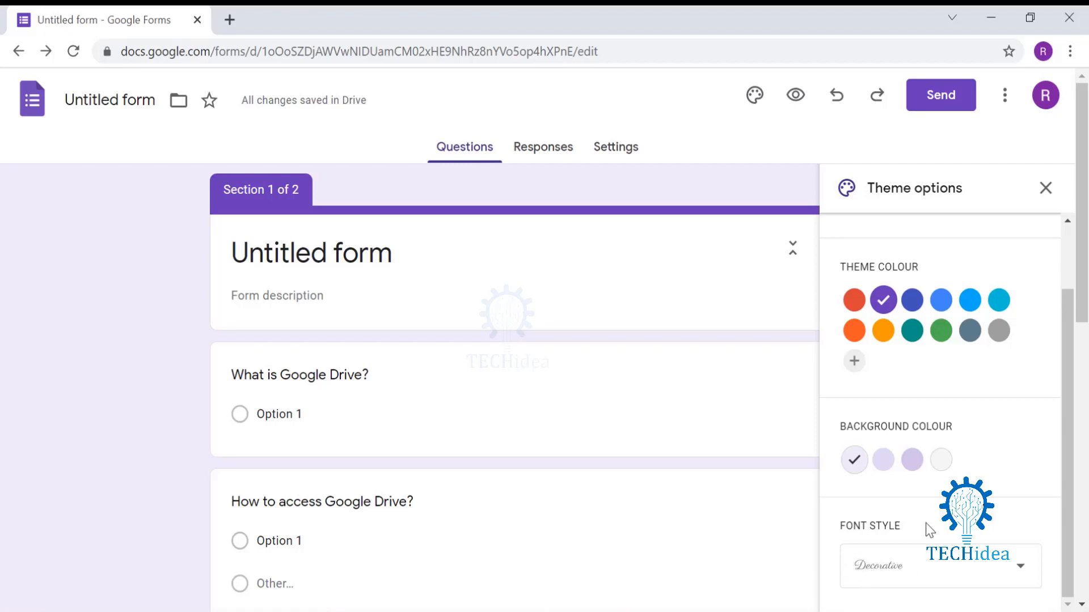
pyautogui.click(945, 570)
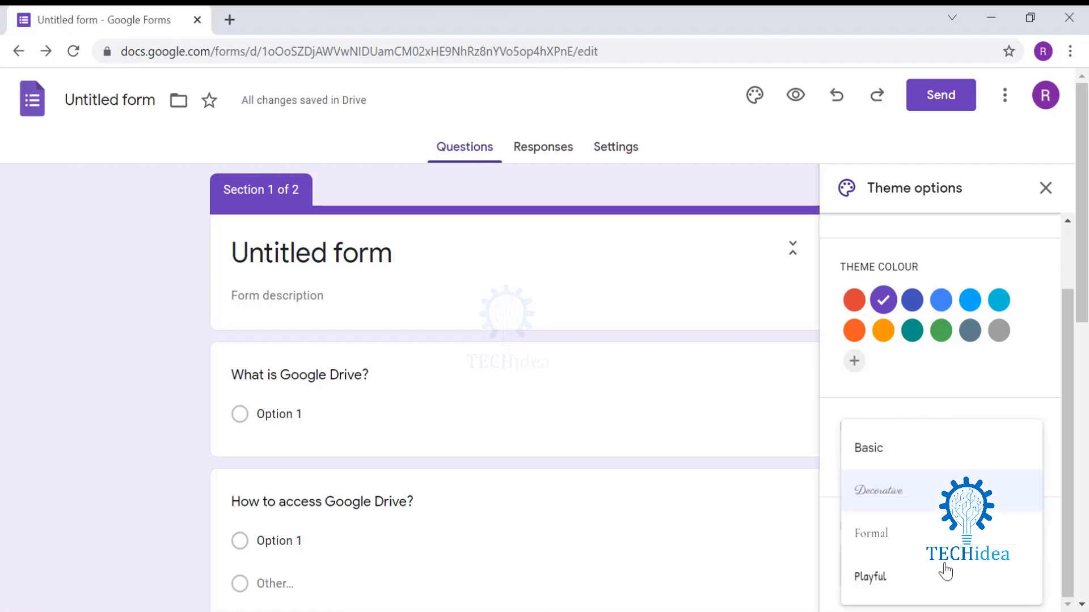
pyautogui.click(882, 538)
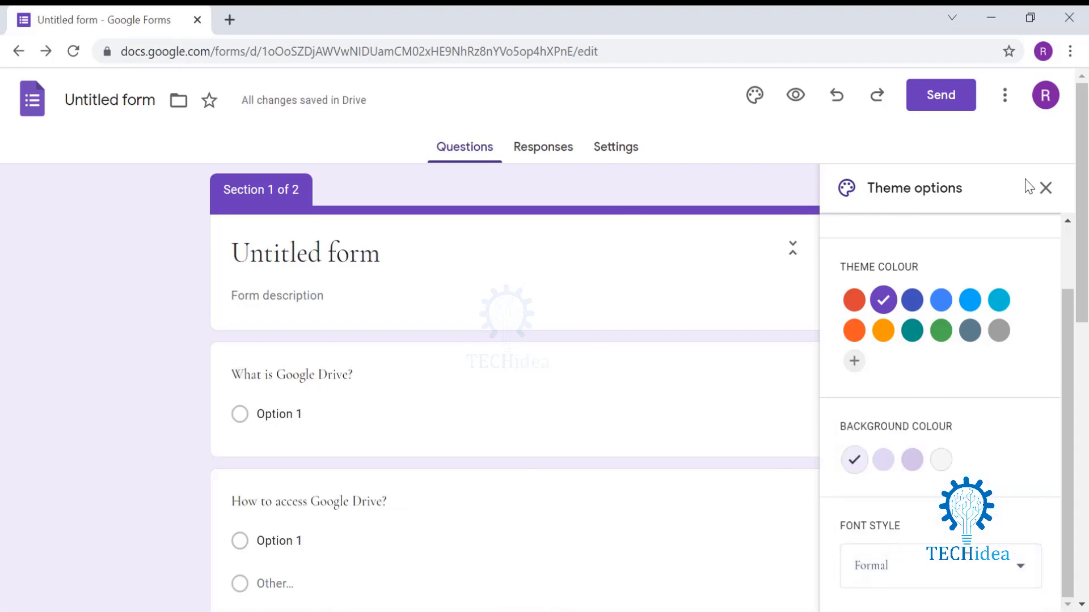
pyautogui.click(1045, 189)
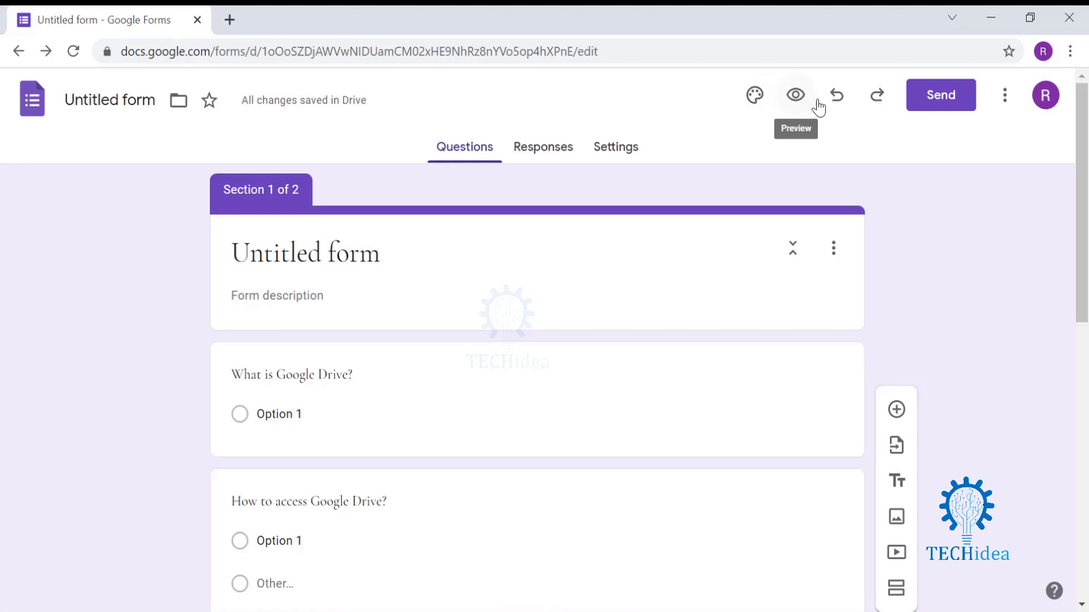
# Step: Undo the last font style change and redo it
pyautogui.click(845, 112)
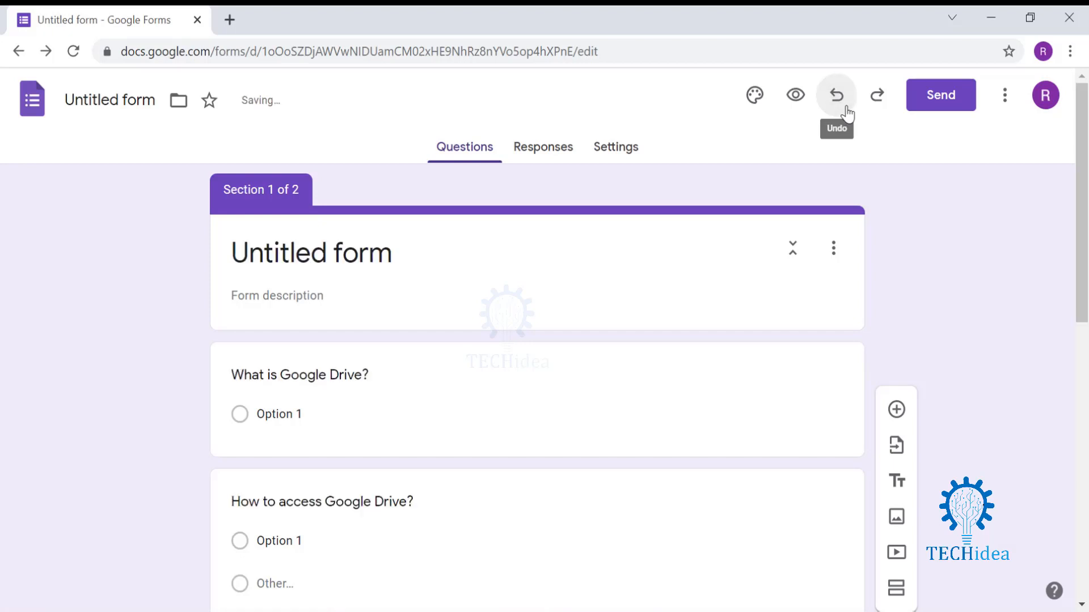
pyautogui.click(336, 476)
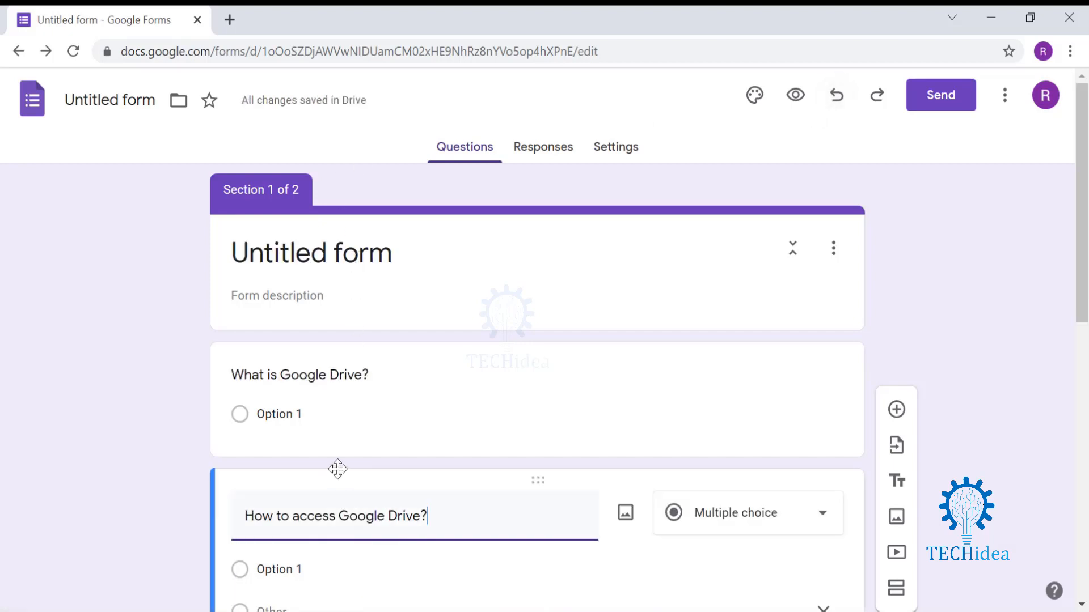
pyautogui.click(878, 96)
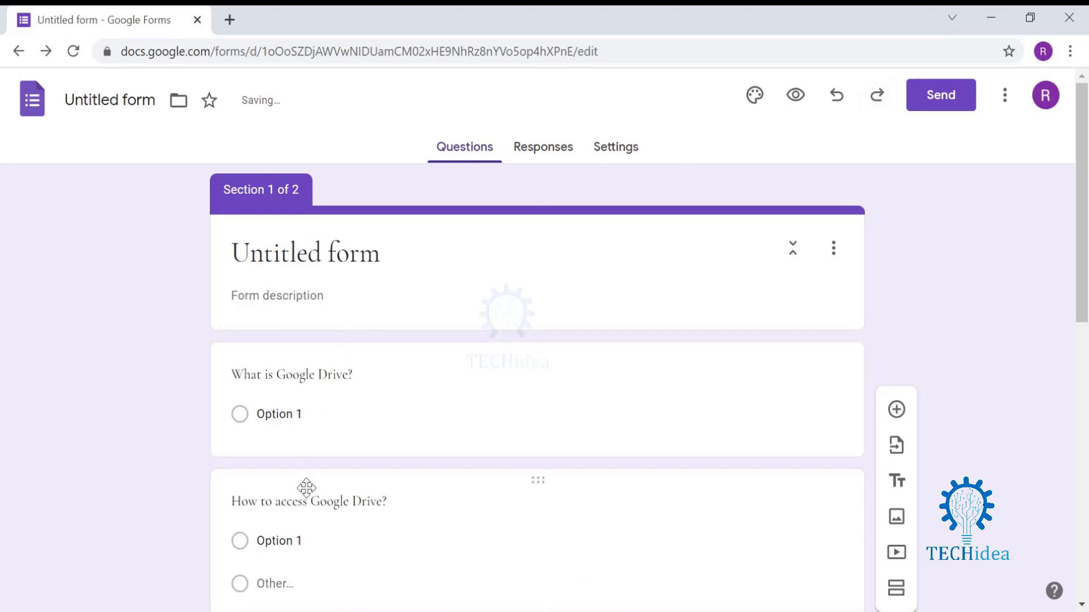
# Step: Examine the options for sending the form by email, including recipient, subject and message, and cancel without sending
pyautogui.click(949, 106)
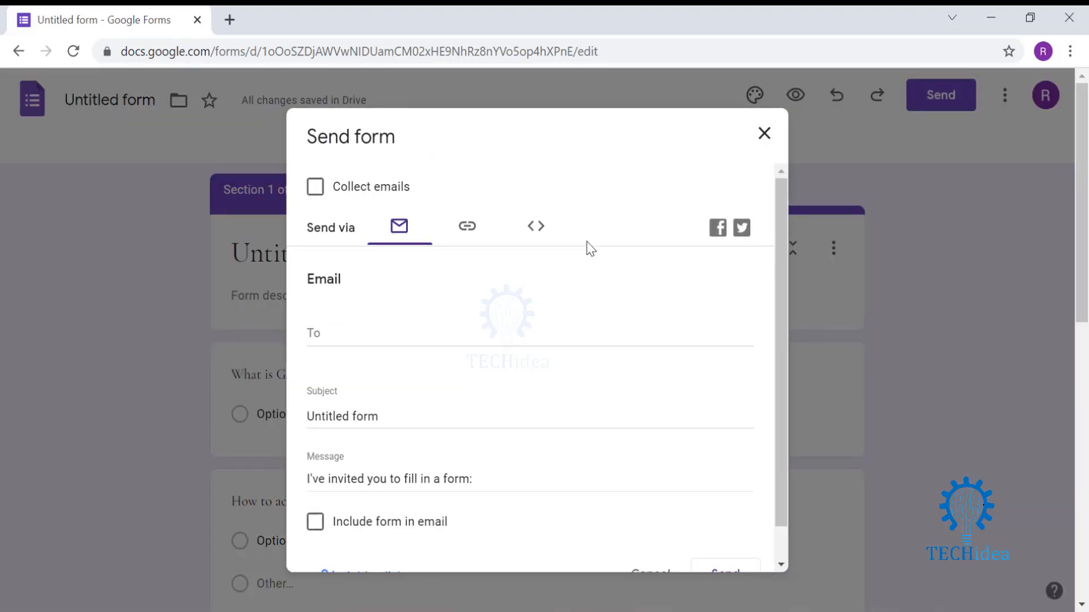
pyautogui.scroll(-1, 533, 358)
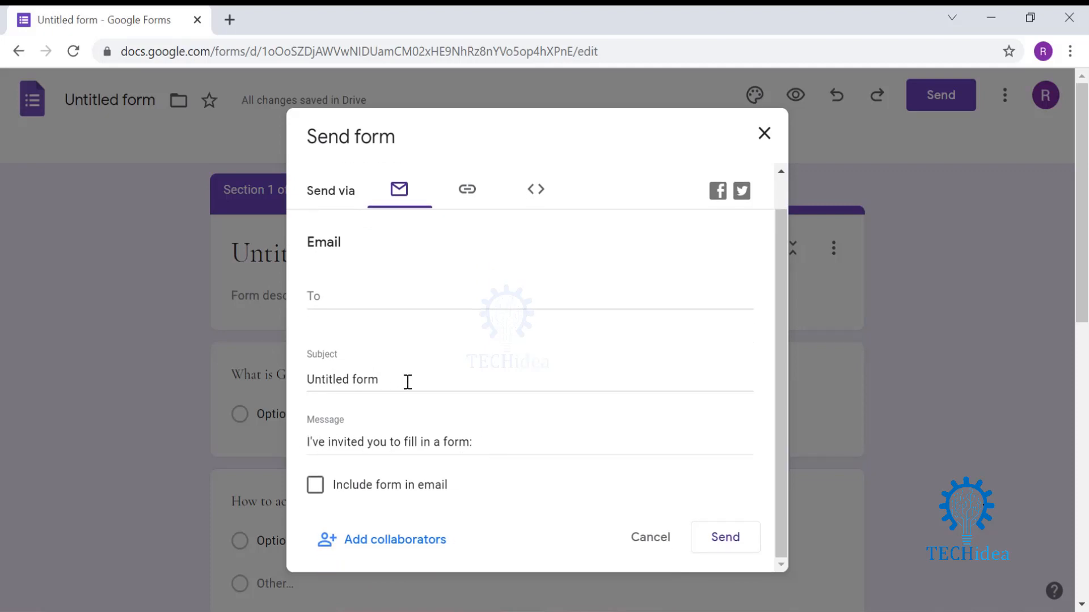
pyautogui.click(386, 300)
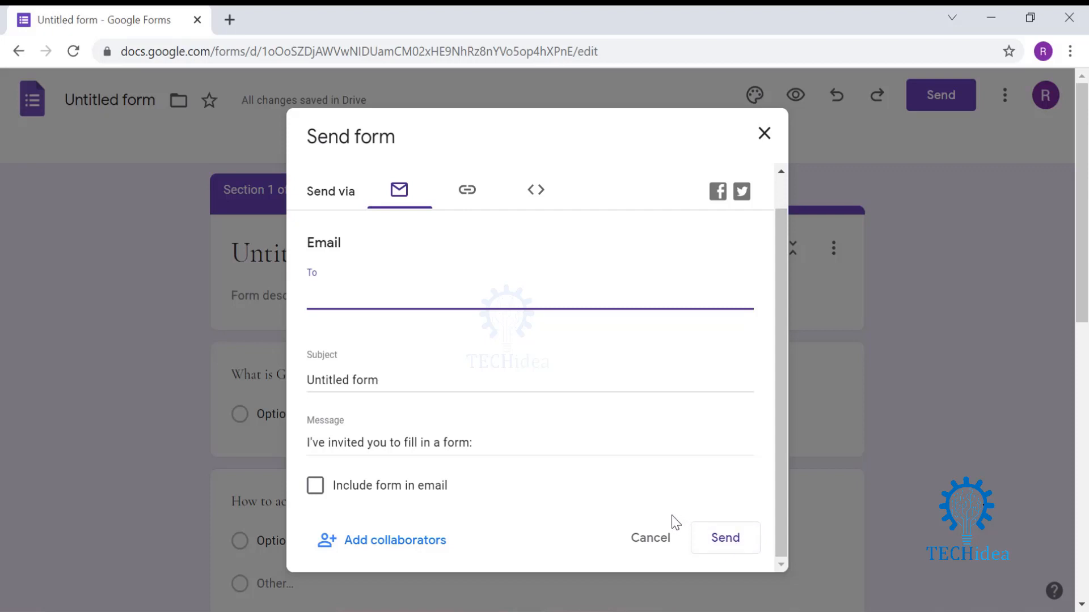
pyautogui.click(659, 539)
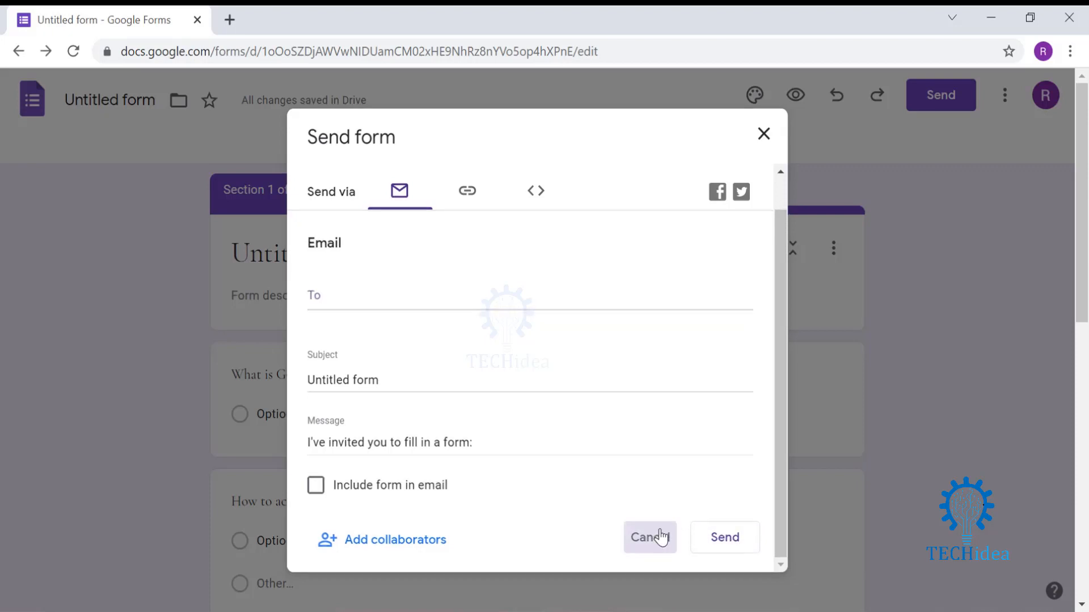